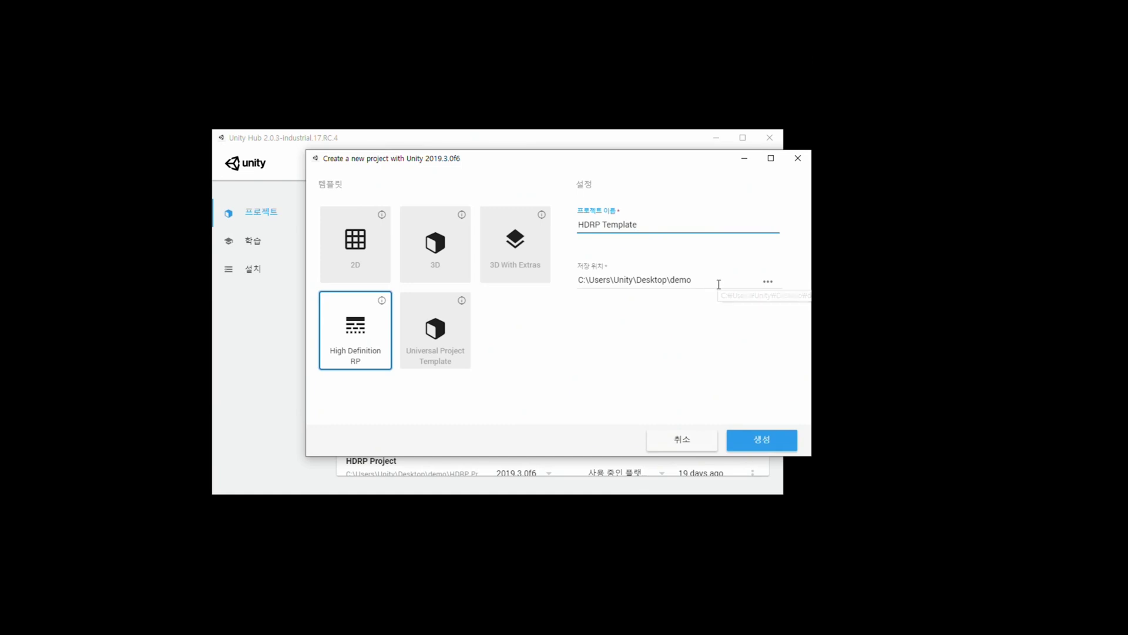
# Step: Create the project HDRP Template from the High Definition RP template in the demo folder
pyautogui.click(758, 442)
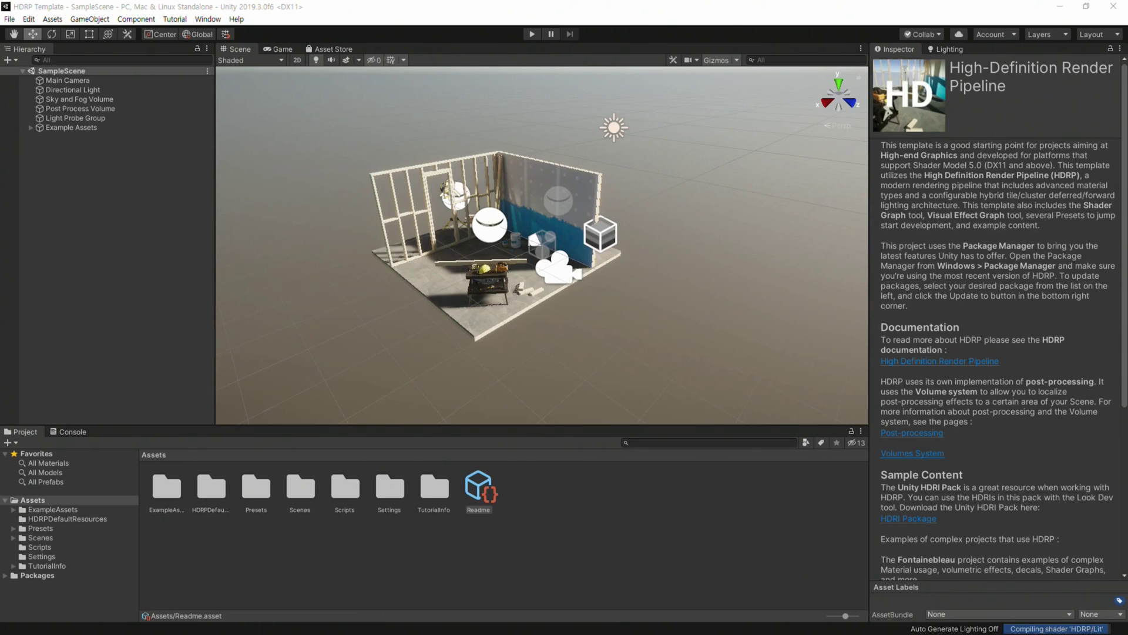
# Step: Check the version and dependencies of the High Definition RP package in the Package Manager
pyautogui.click(208, 19)
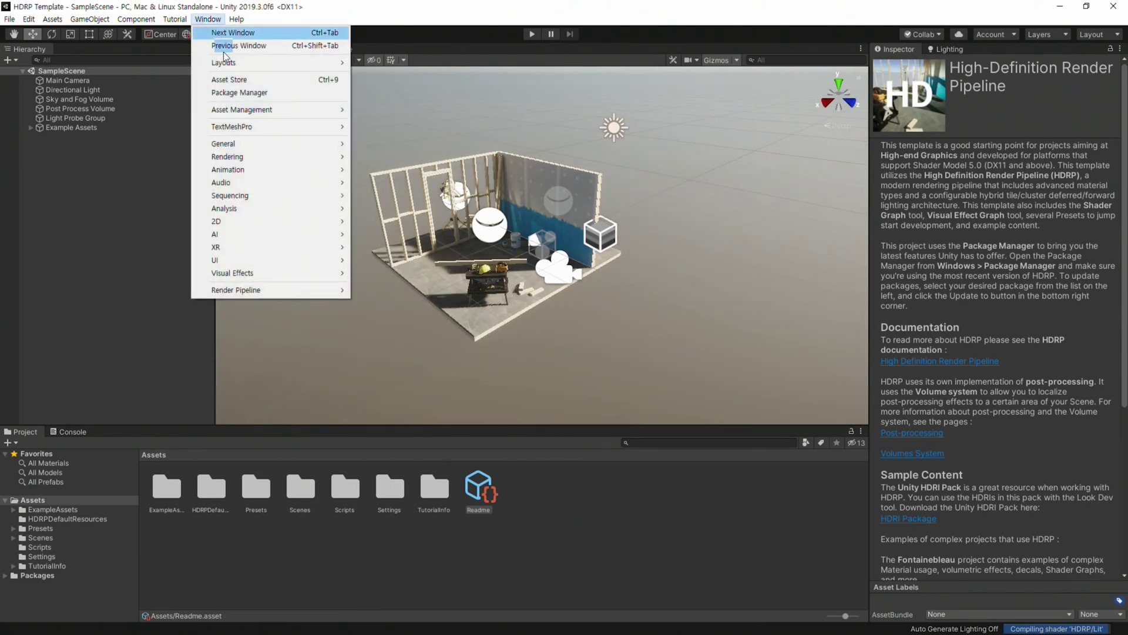
pyautogui.click(244, 95)
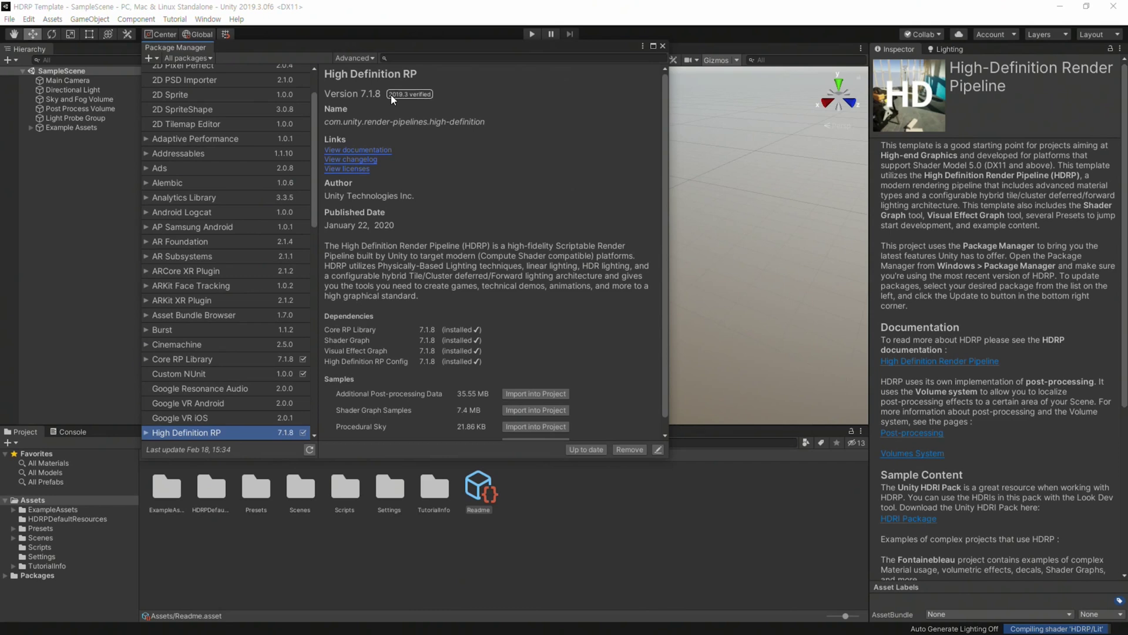
pyautogui.click(663, 46)
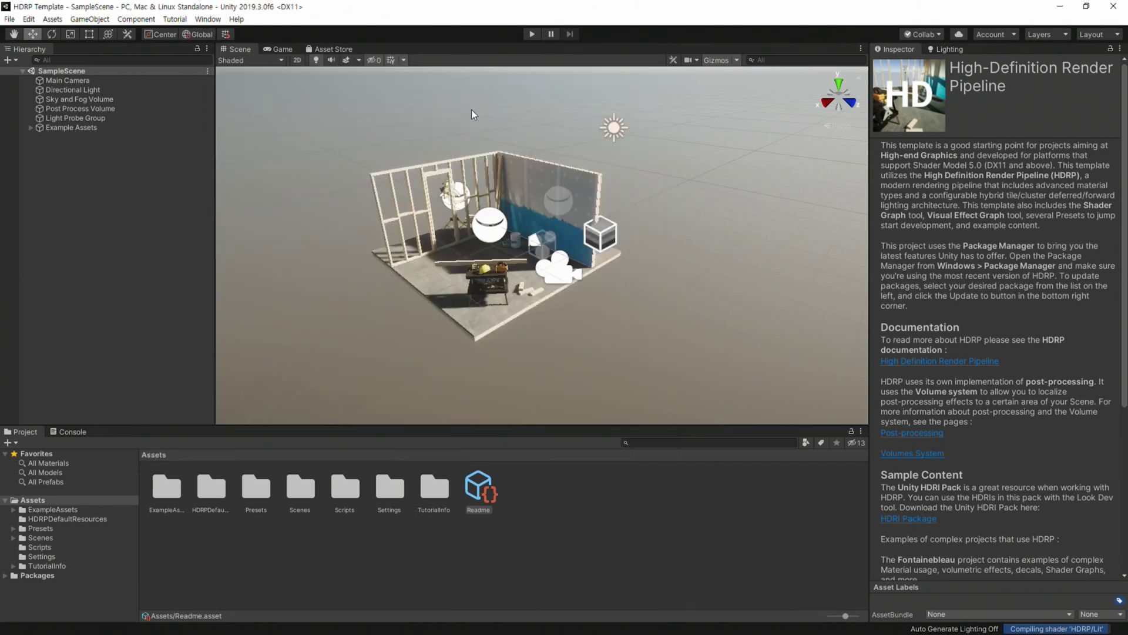
# Step: Review the HDRP Default Settings and the Scriptable Render Pipeline asset under Graphics in the Project Settings
pyautogui.click(29, 19)
pyautogui.click(64, 354)
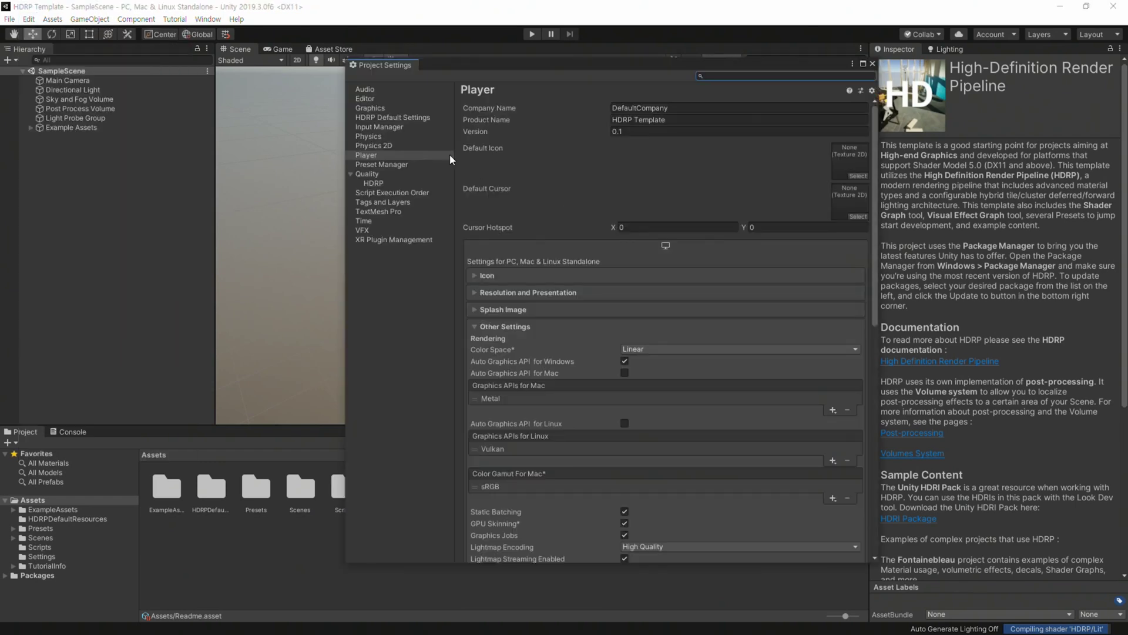
pyautogui.click(393, 117)
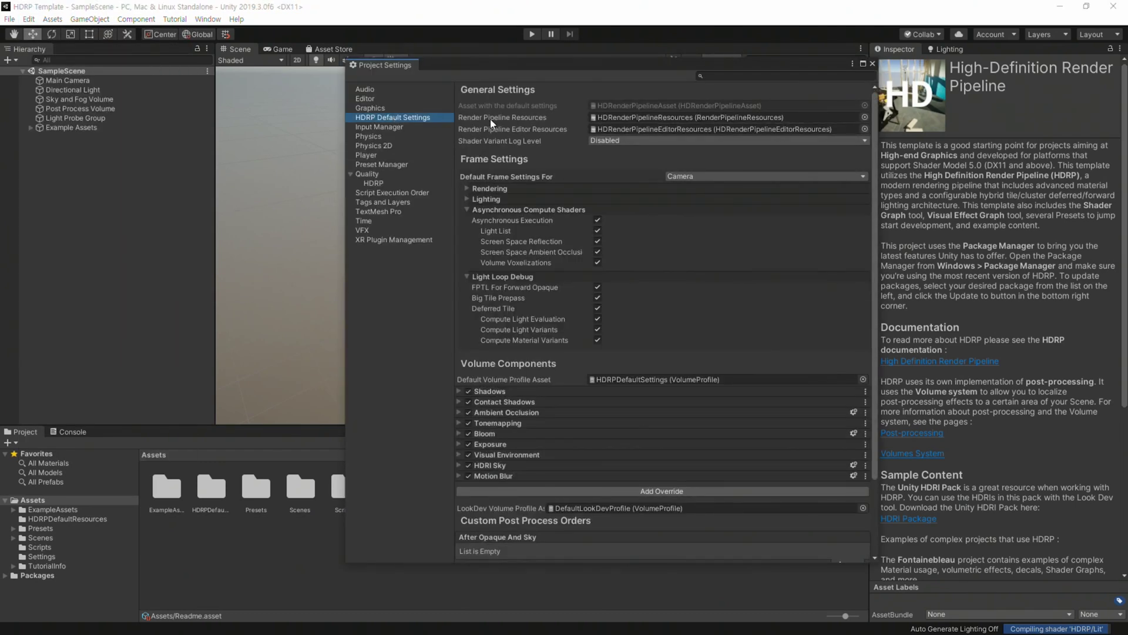
pyautogui.click(379, 109)
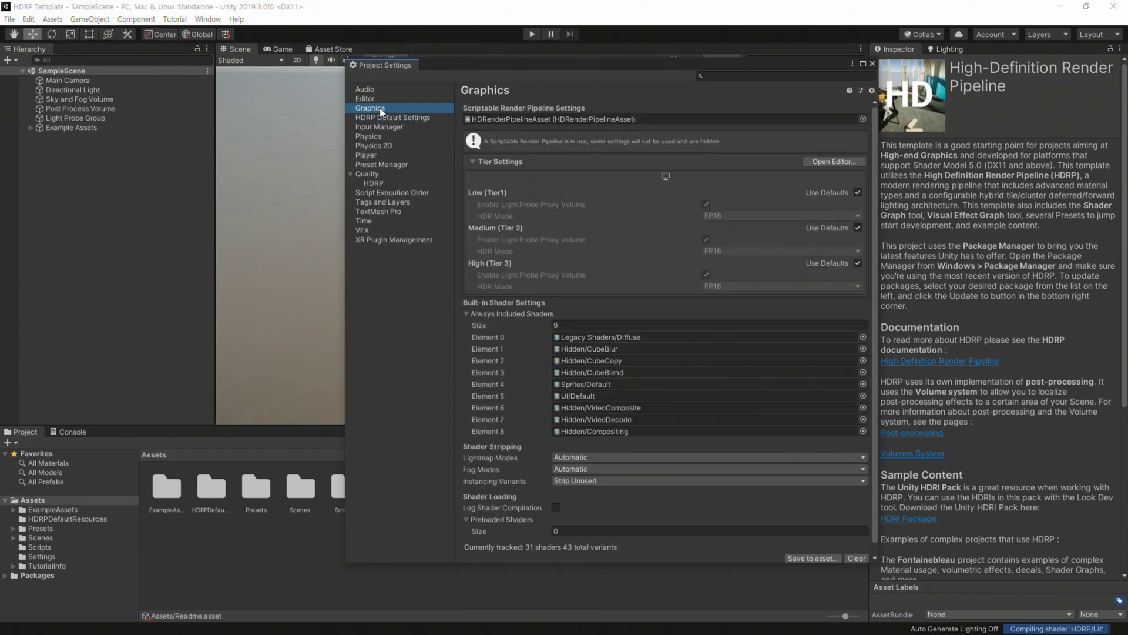
pyautogui.click(873, 64)
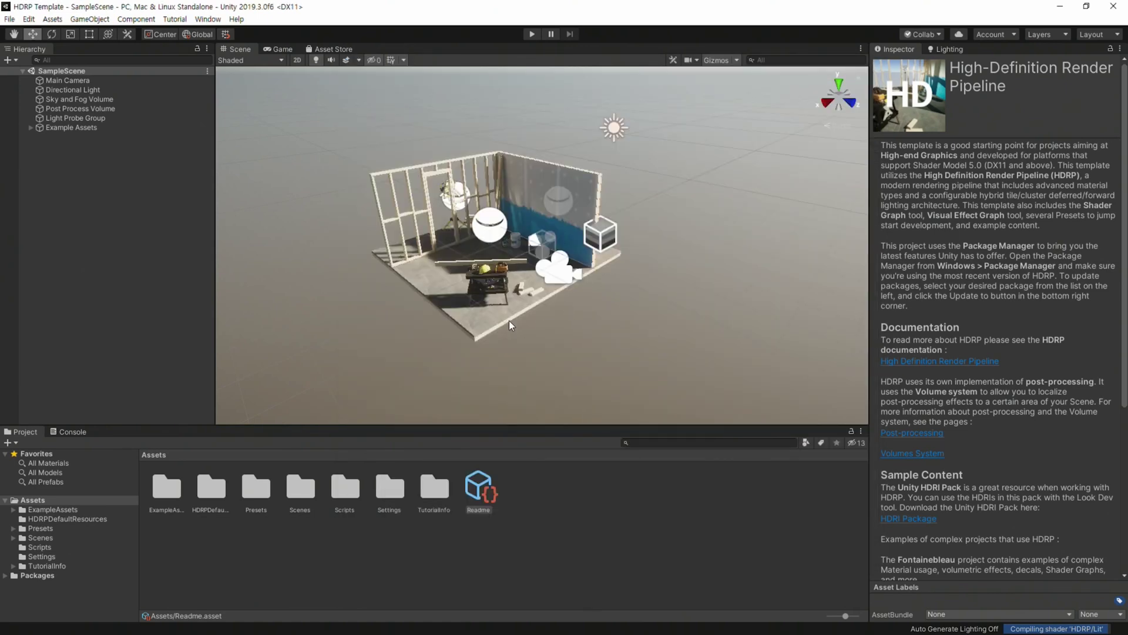
# Step: Inspect the volume overrides of Sky and Fog Volume and Post Process Volume, and view the ExampleAssets folder contents
pyautogui.keyDown('alt'); pyautogui.moveTo(481, 301); pyautogui.dragTo(565, 258); pyautogui.keyUp('alt')
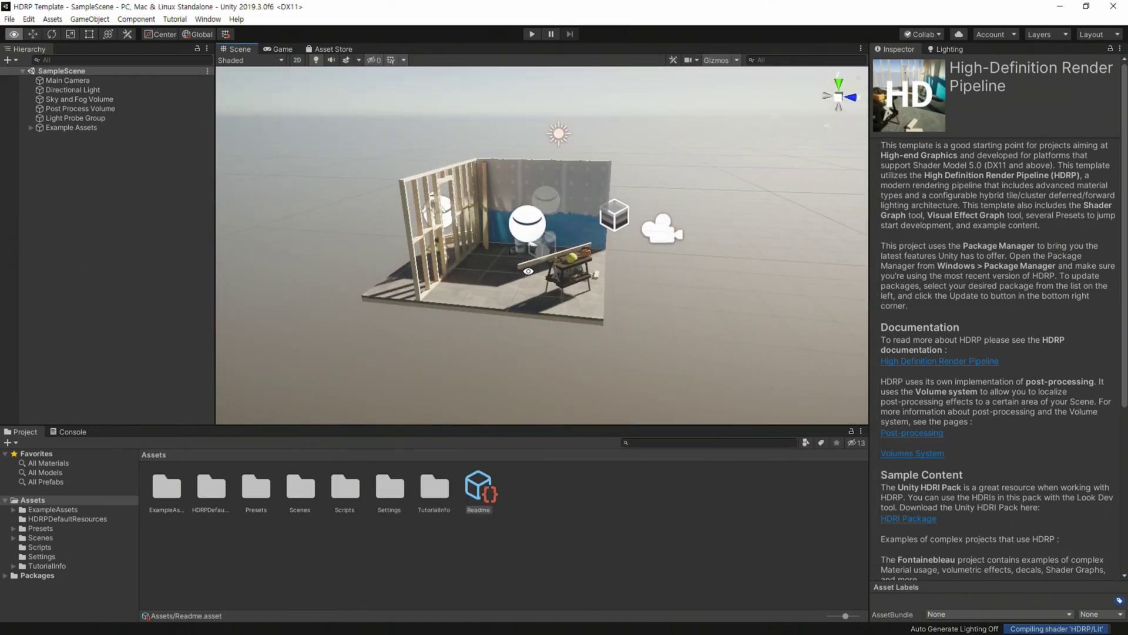
pyautogui.click(96, 101)
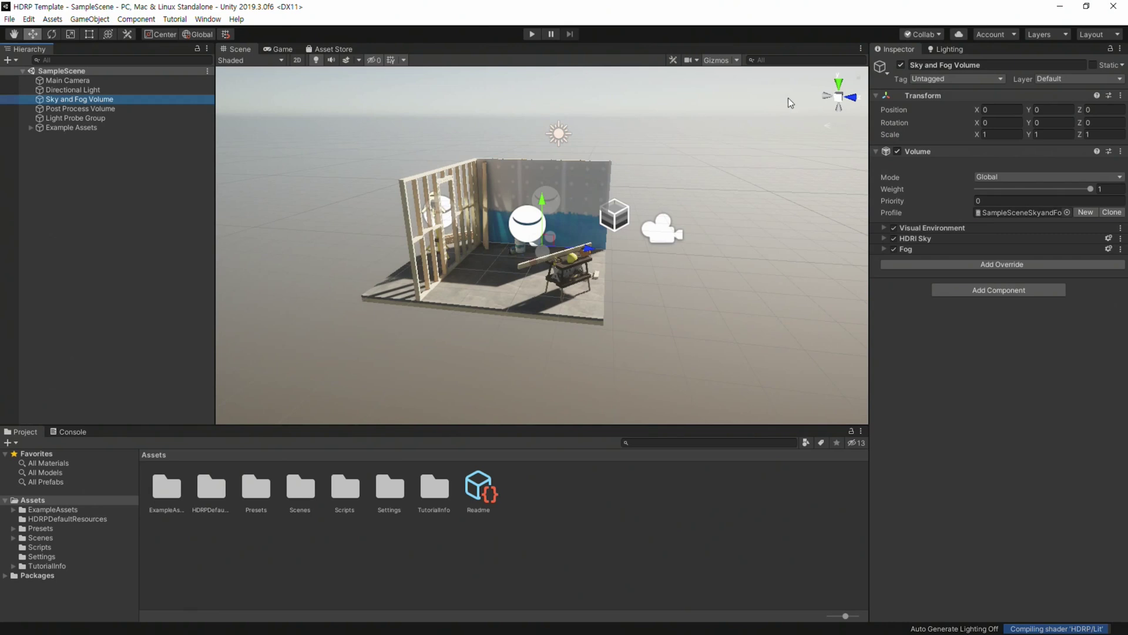
pyautogui.click(78, 109)
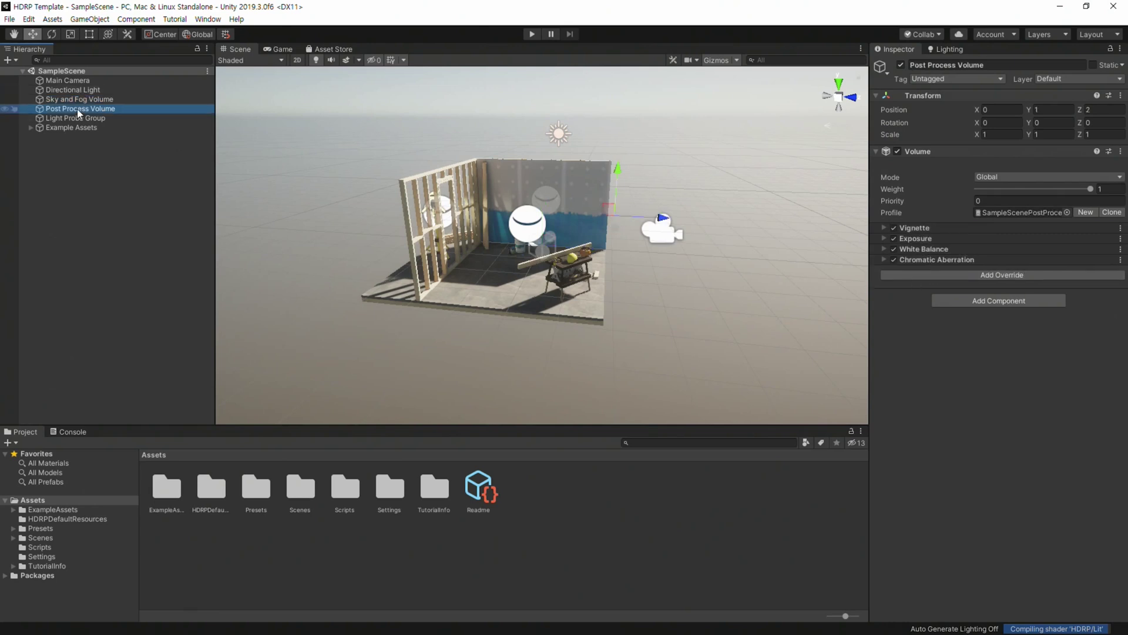
pyautogui.click(52, 509)
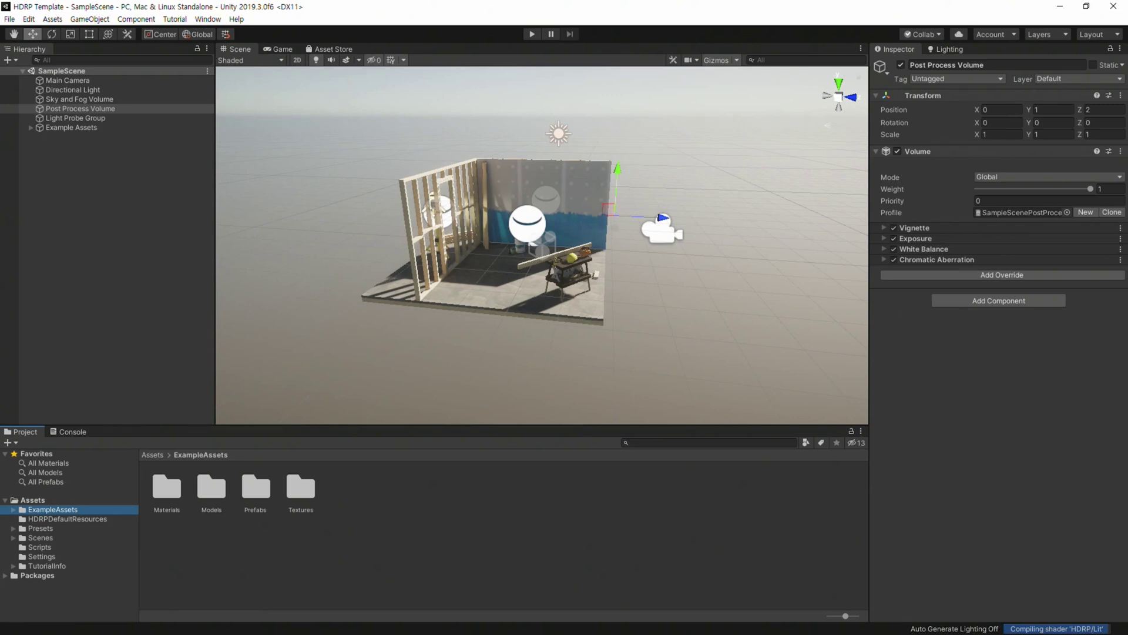
# Step: Import the PBR Ground Free package from the Asset Store, leaving out its Scenes folder
pyautogui.click(344, 47)
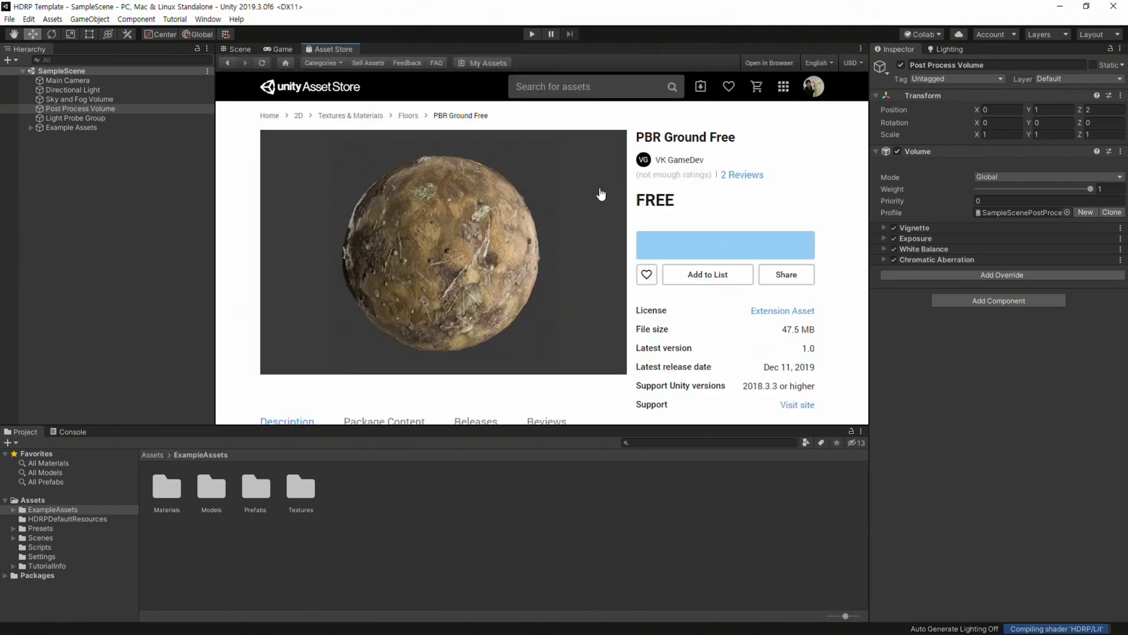
pyautogui.click(701, 245)
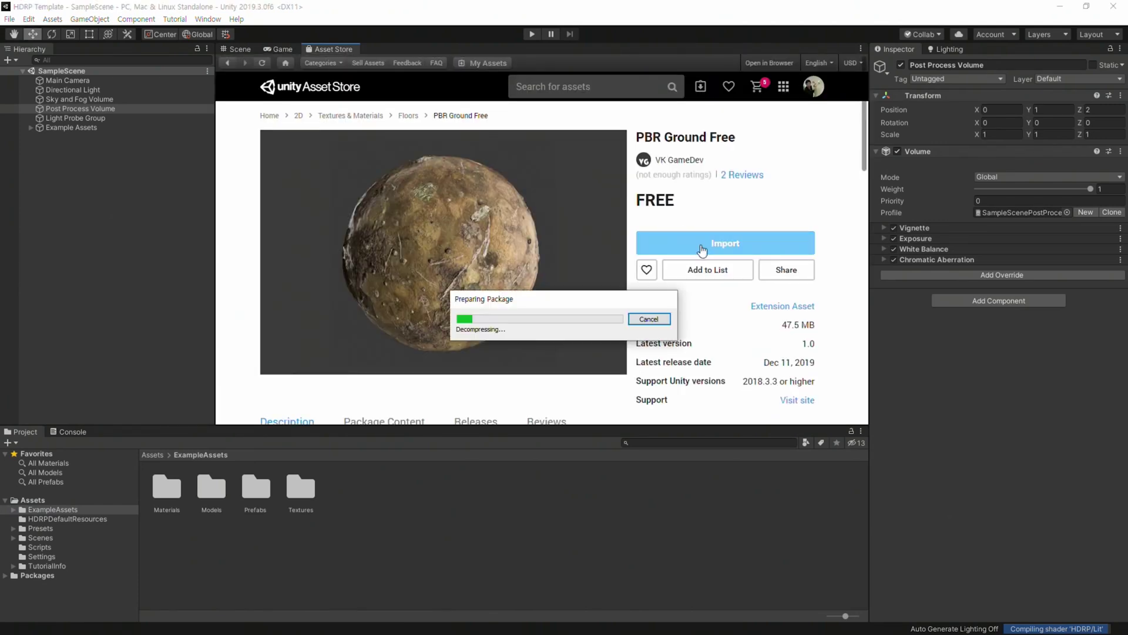
pyautogui.click(154, 171)
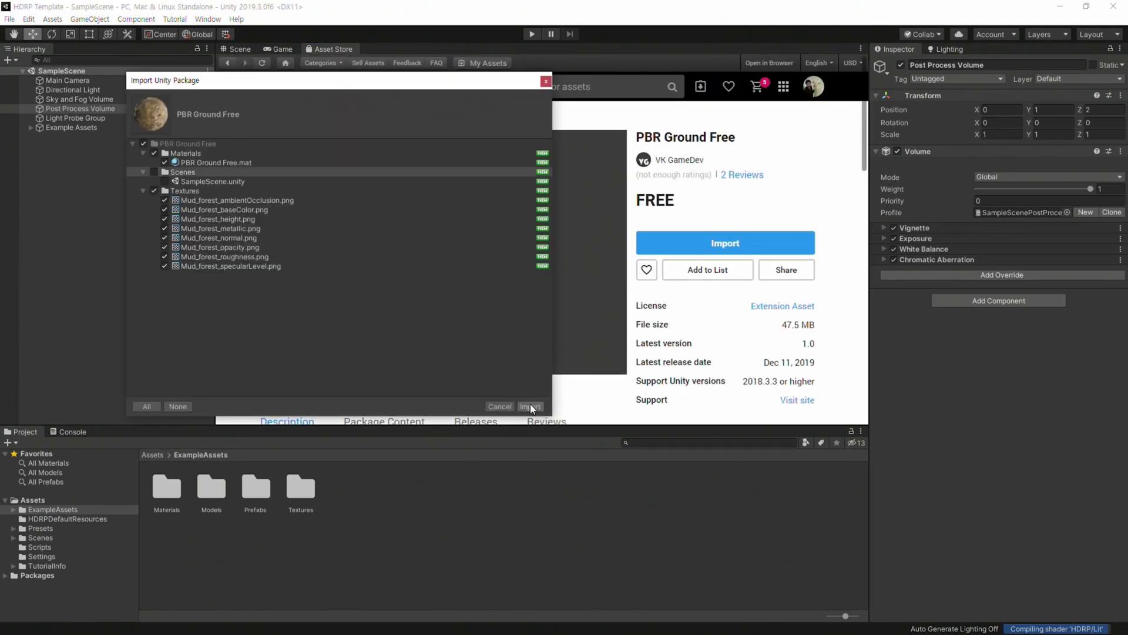
pyautogui.click(530, 407)
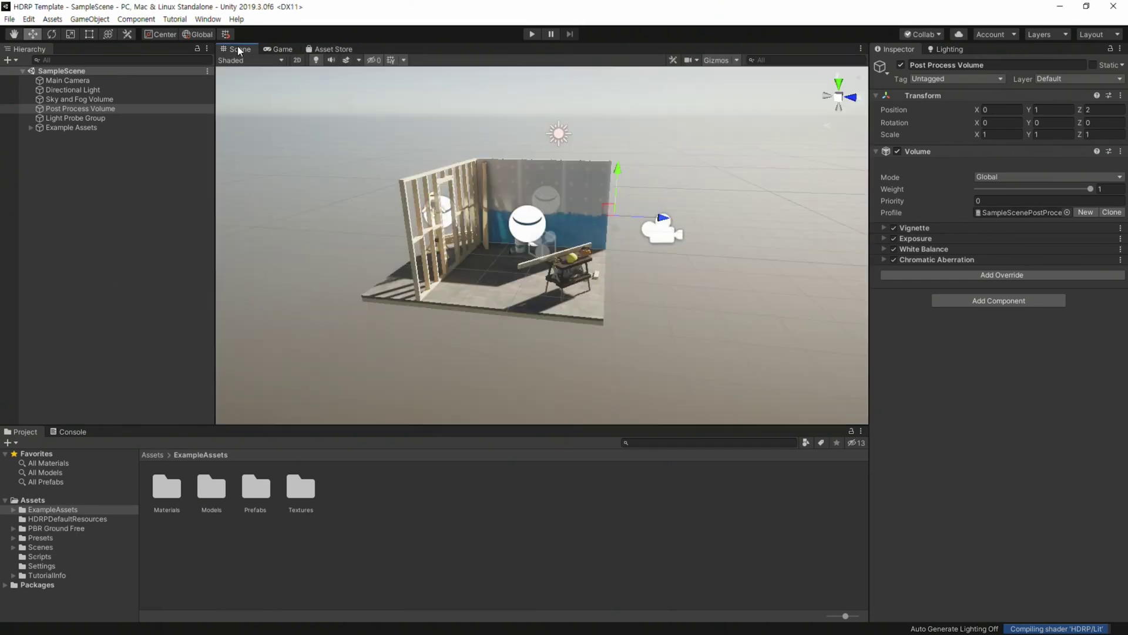
# Step: Apply the PBR Ground Free material from the package's Materials folder to the floor of the sample room
pyautogui.scroll(6, 581, 308)
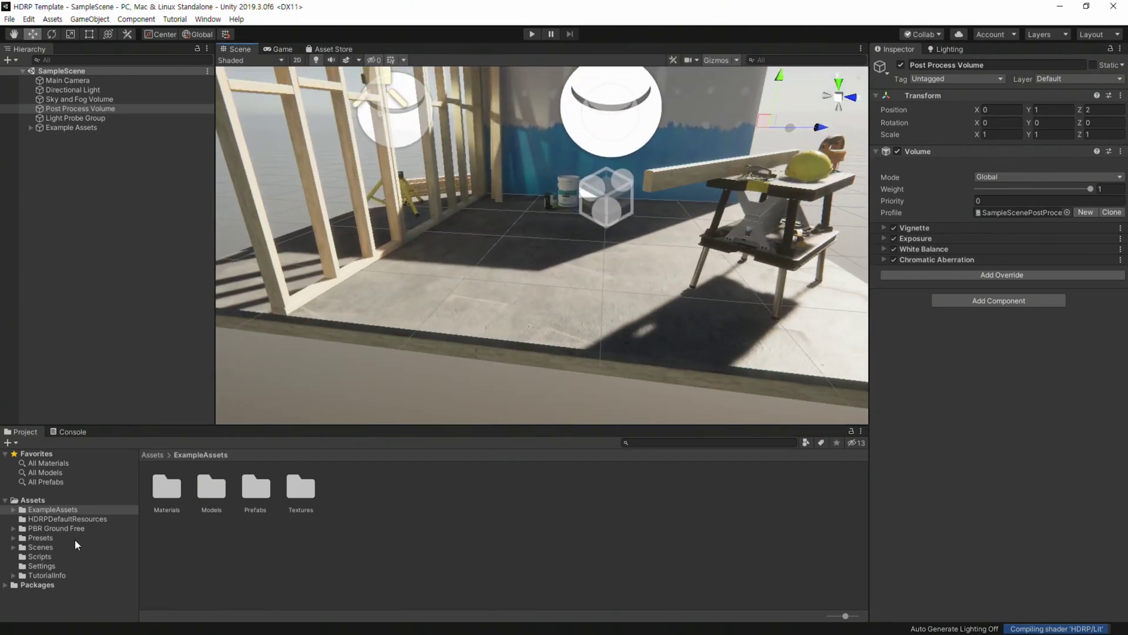
pyautogui.click(56, 527)
pyautogui.doubleClick(167, 487)
pyautogui.moveTo(167, 486); pyautogui.dragTo(581, 420)
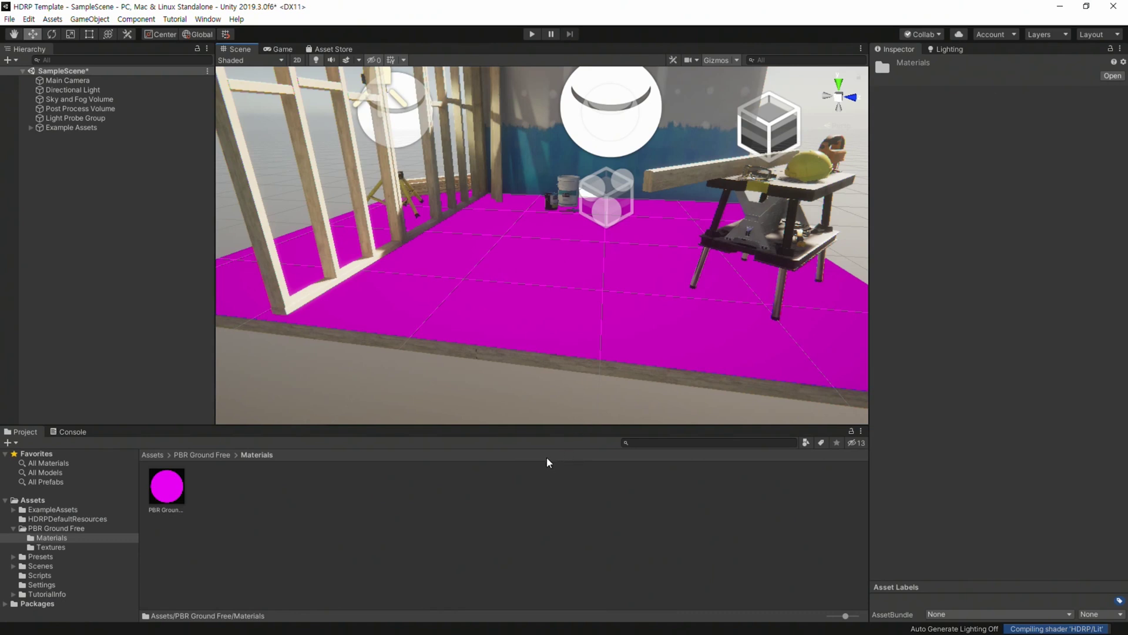
# Step: Upgrade all project materials to High Definition materials and review the HDRP/Lit properties of the PBR Ground Free material
pyautogui.click(175, 493)
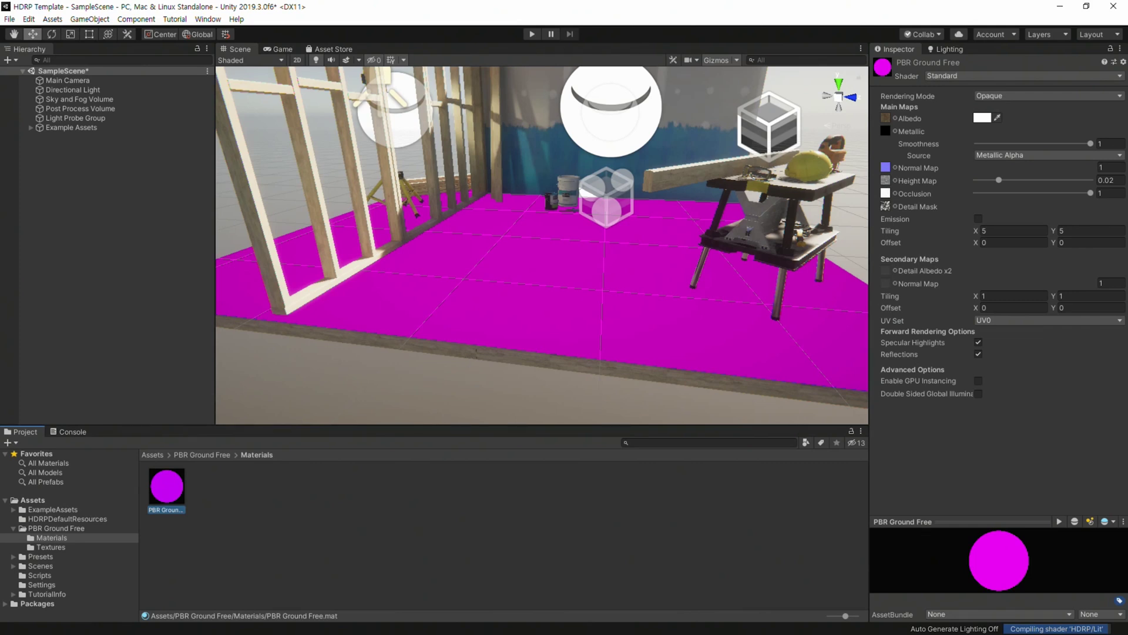
pyautogui.click(27, 19)
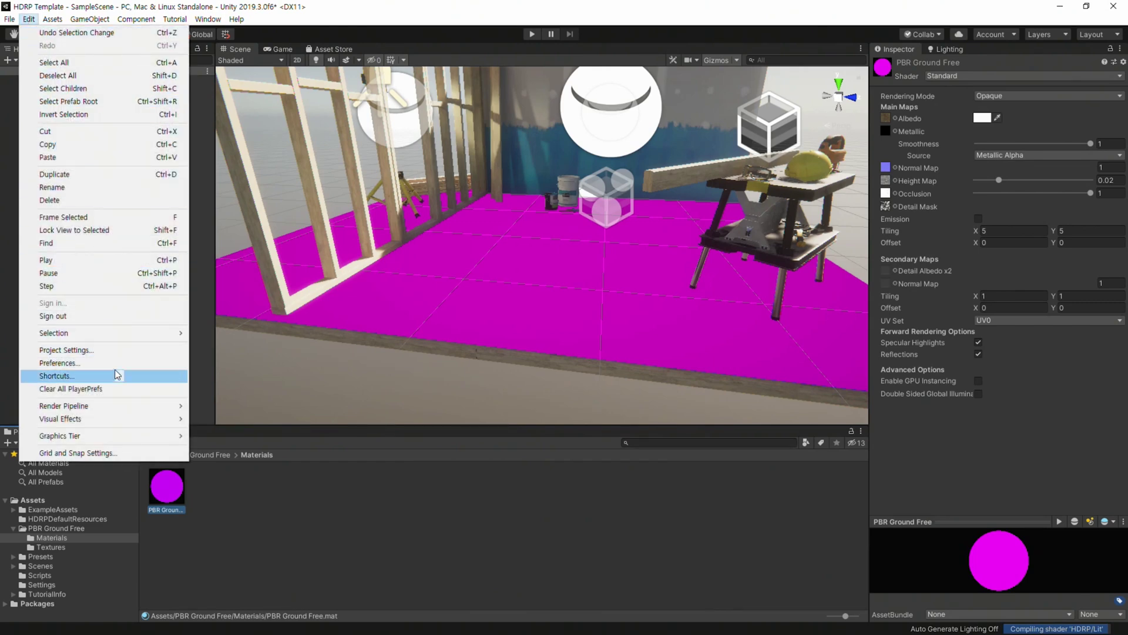
pyautogui.moveTo(114, 411)
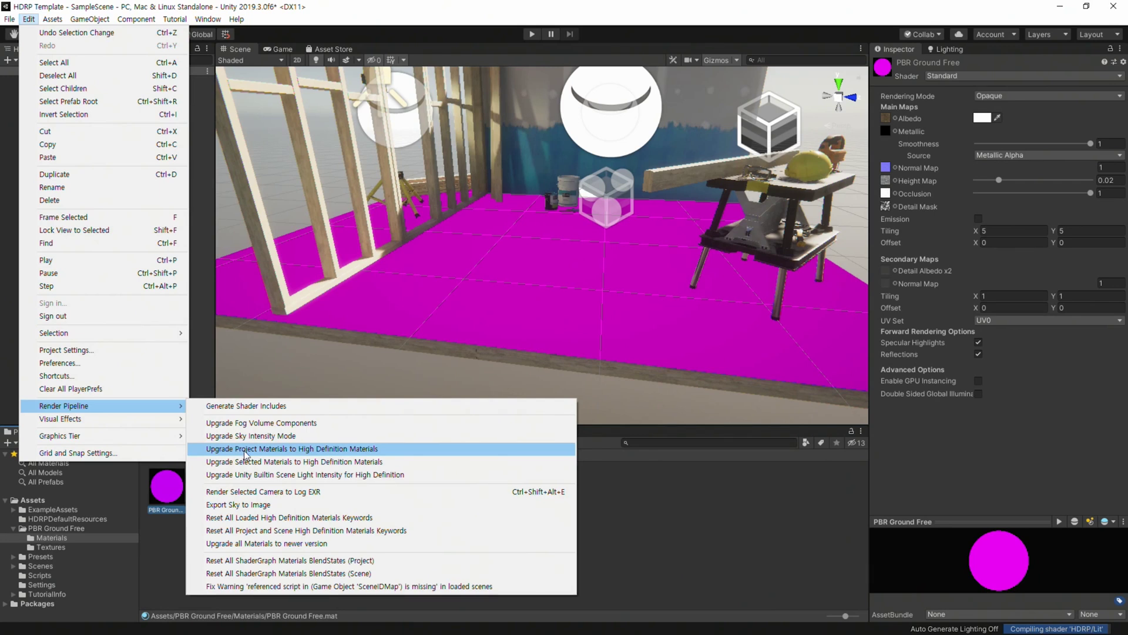
pyautogui.click(246, 449)
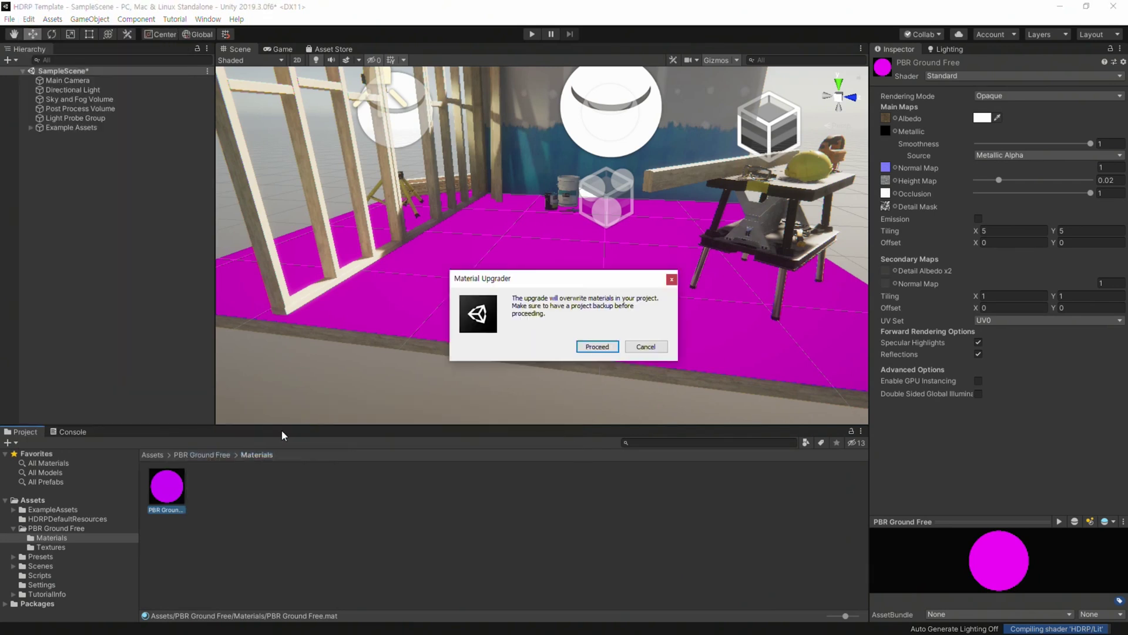
pyautogui.click(606, 348)
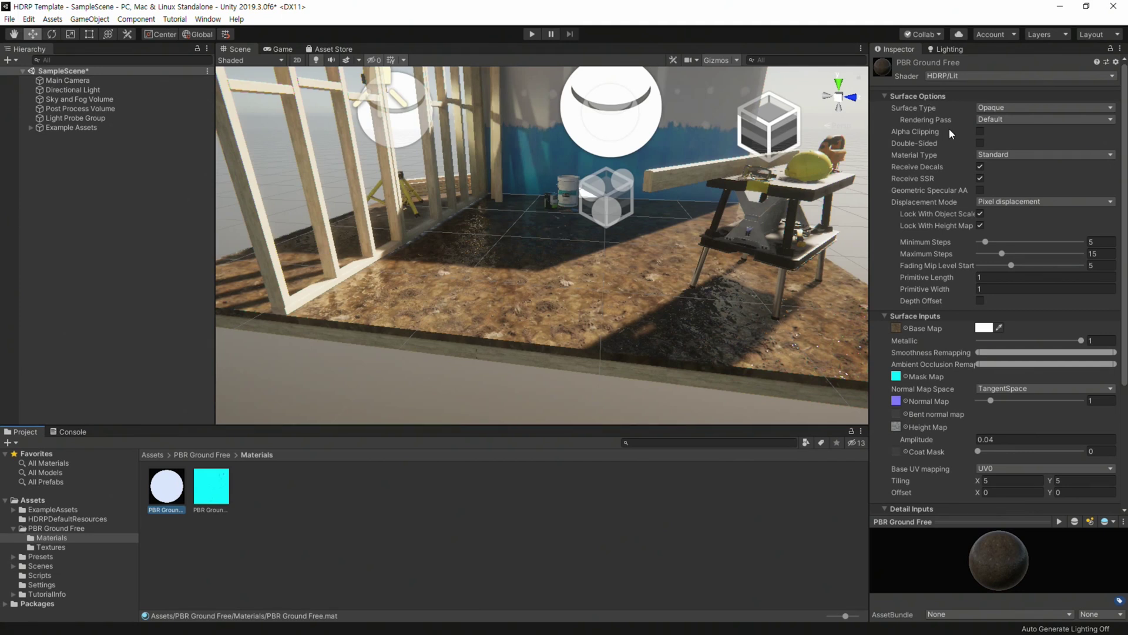
pyautogui.scroll(-5, 952, 141)
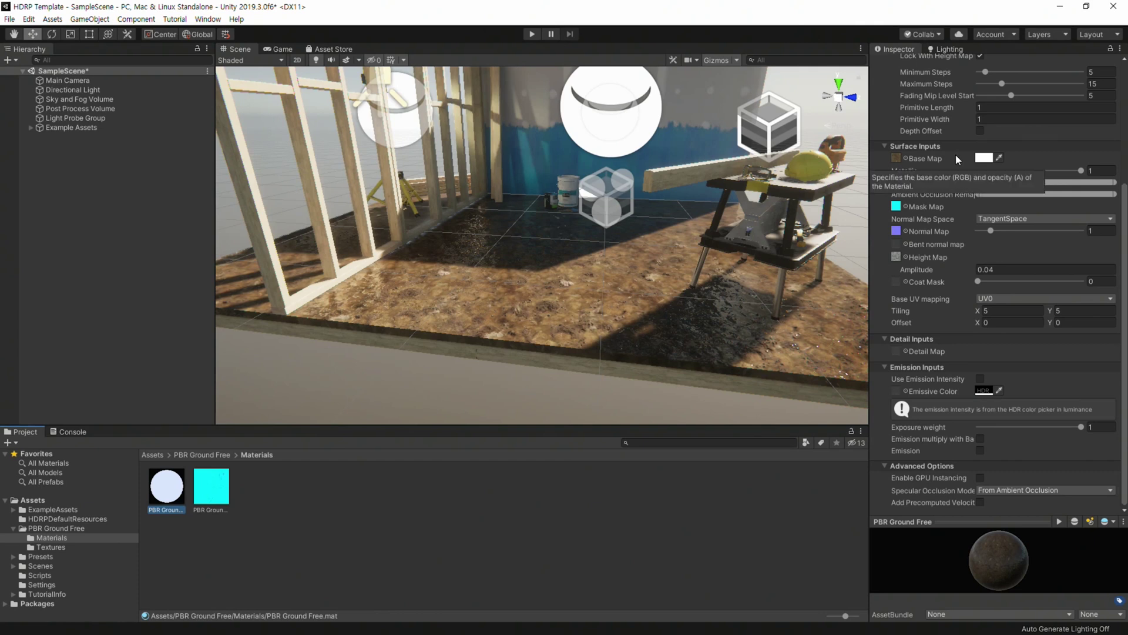
pyautogui.scroll(5, 1013, 183)
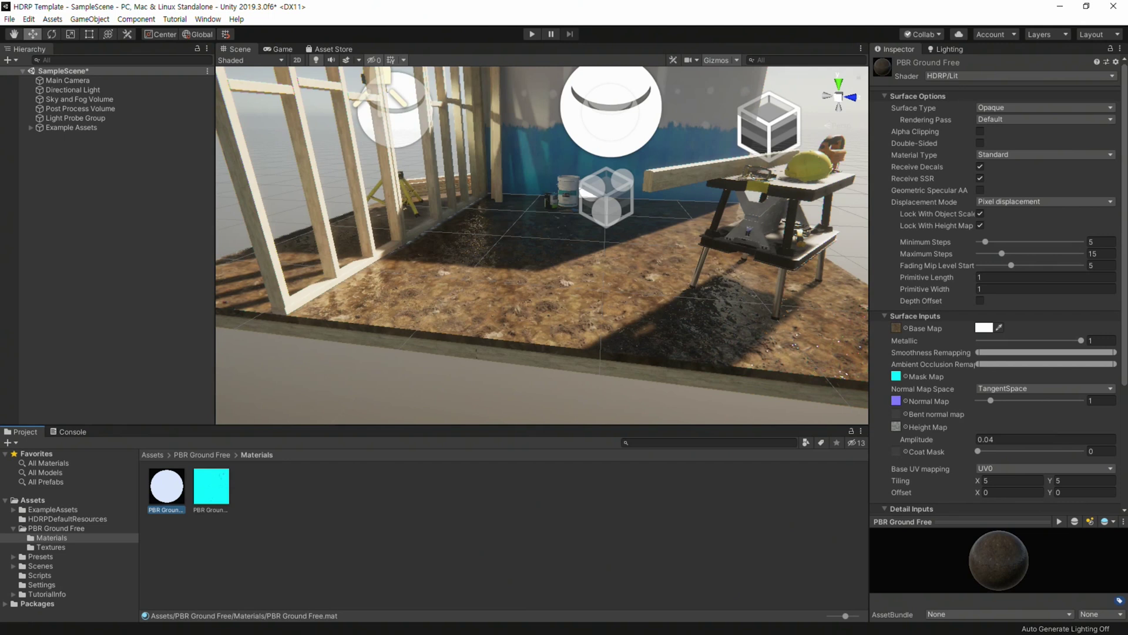
# Step: Review the HD Render Pipeline Wizard's default paths, configuration checks and migration quick-links, along with the HDRPDefaultResources folder contents
pyautogui.click(213, 19)
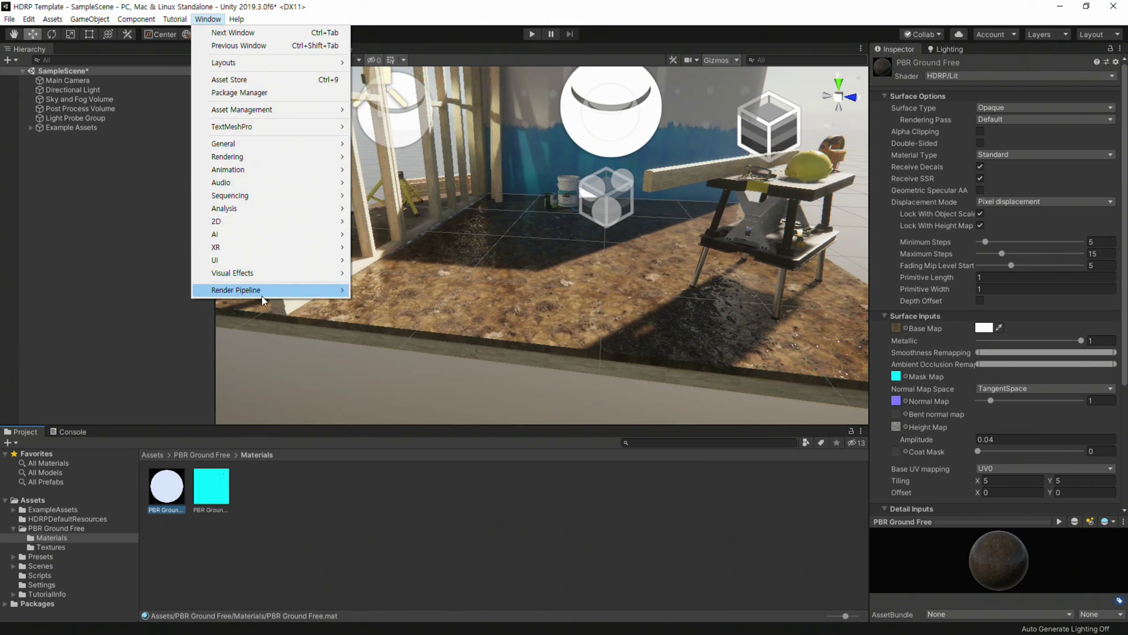
pyautogui.moveTo(263, 300)
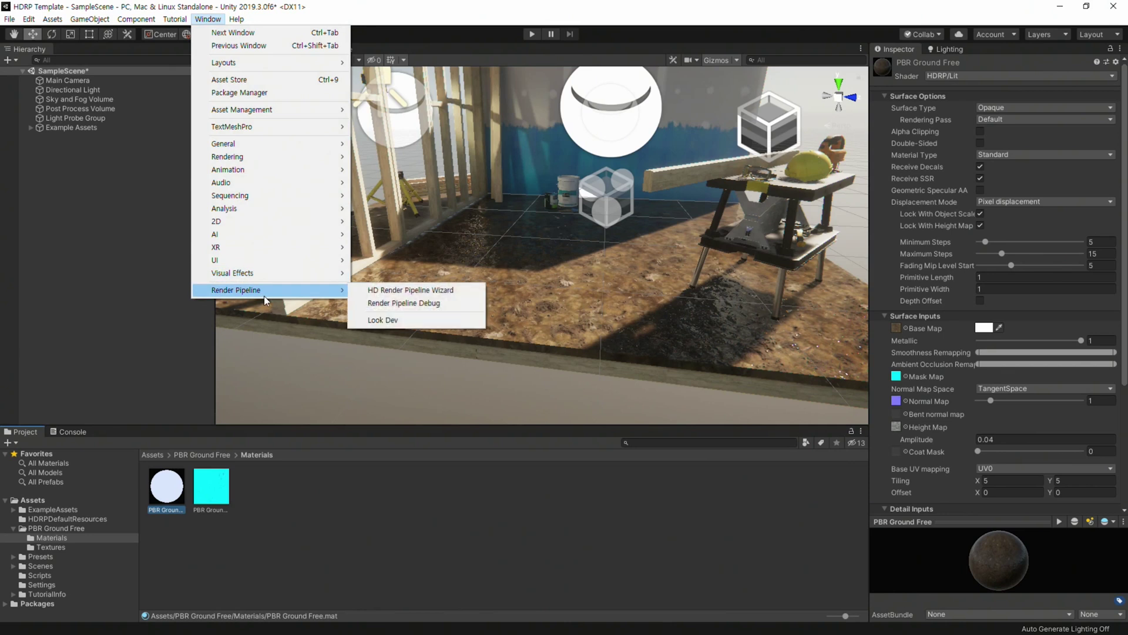
pyautogui.click(427, 295)
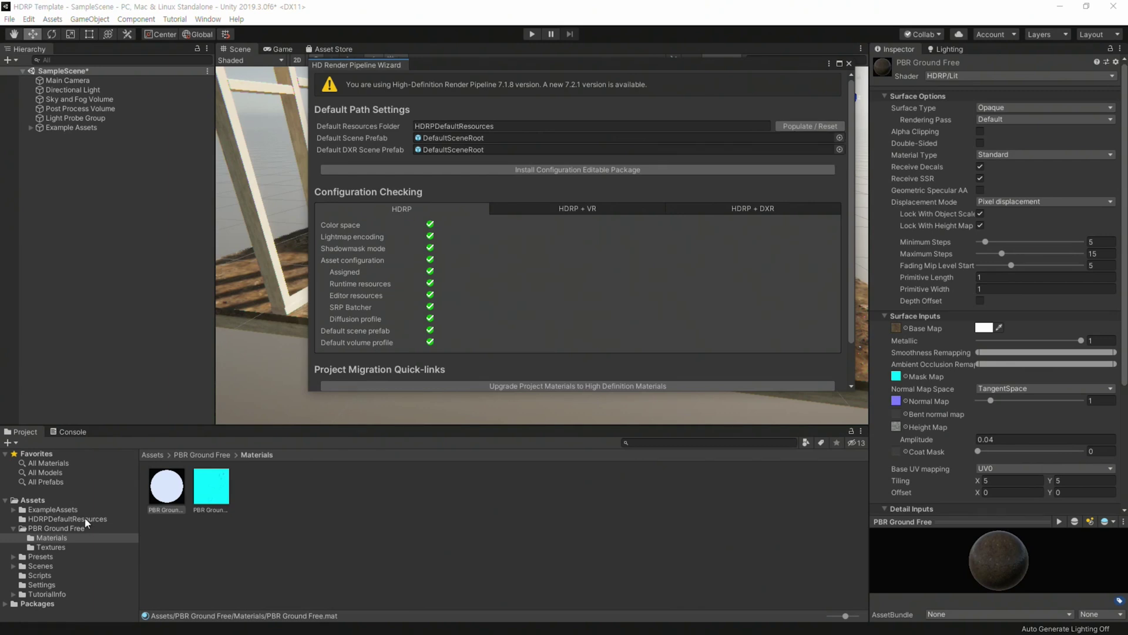
pyautogui.click(36, 520)
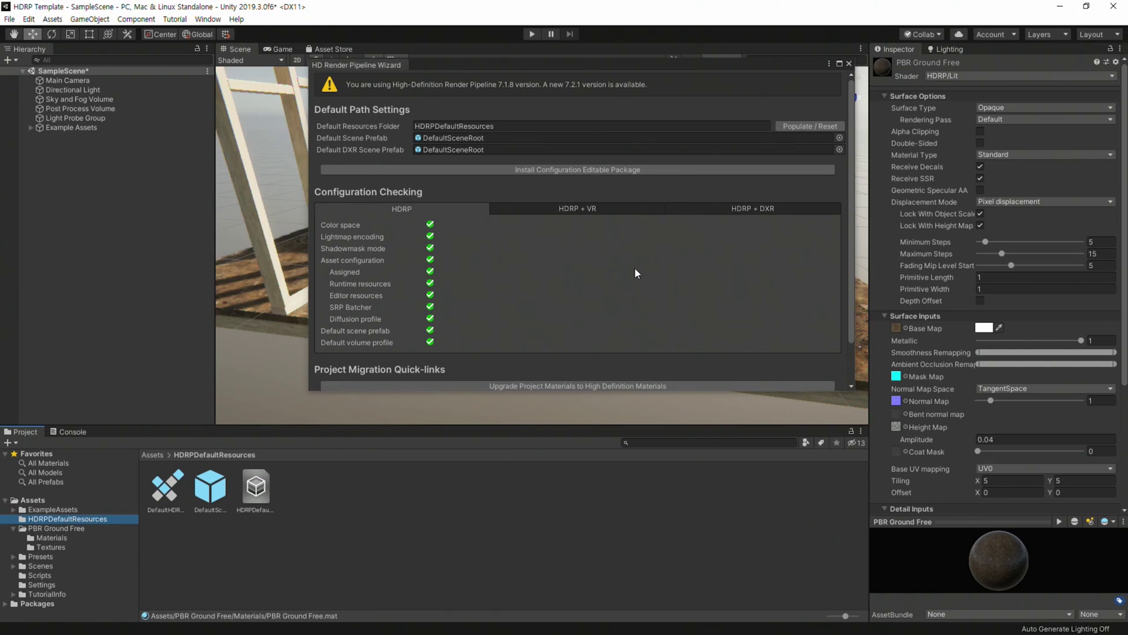
pyautogui.scroll(-2, 637, 274)
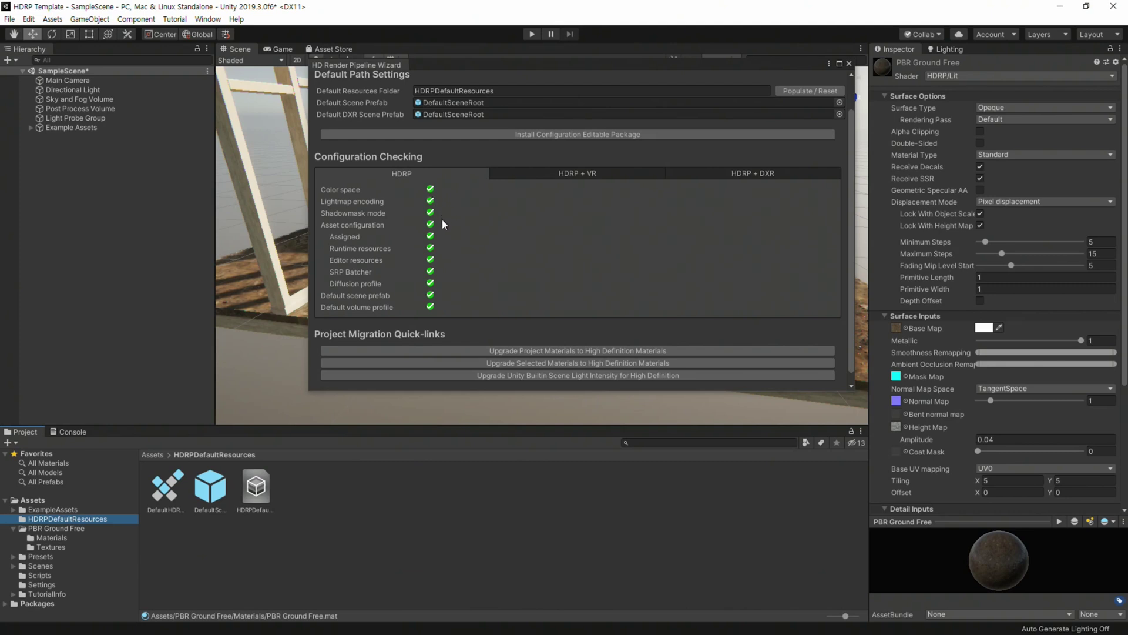
pyautogui.scroll(-1, 464, 267)
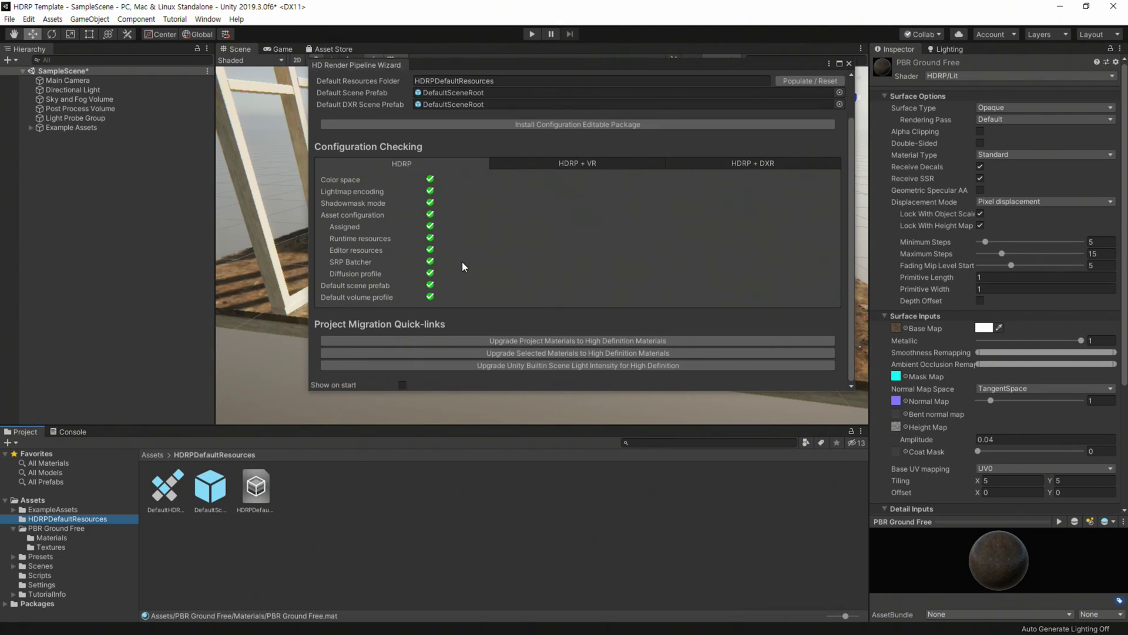
pyautogui.click(556, 165)
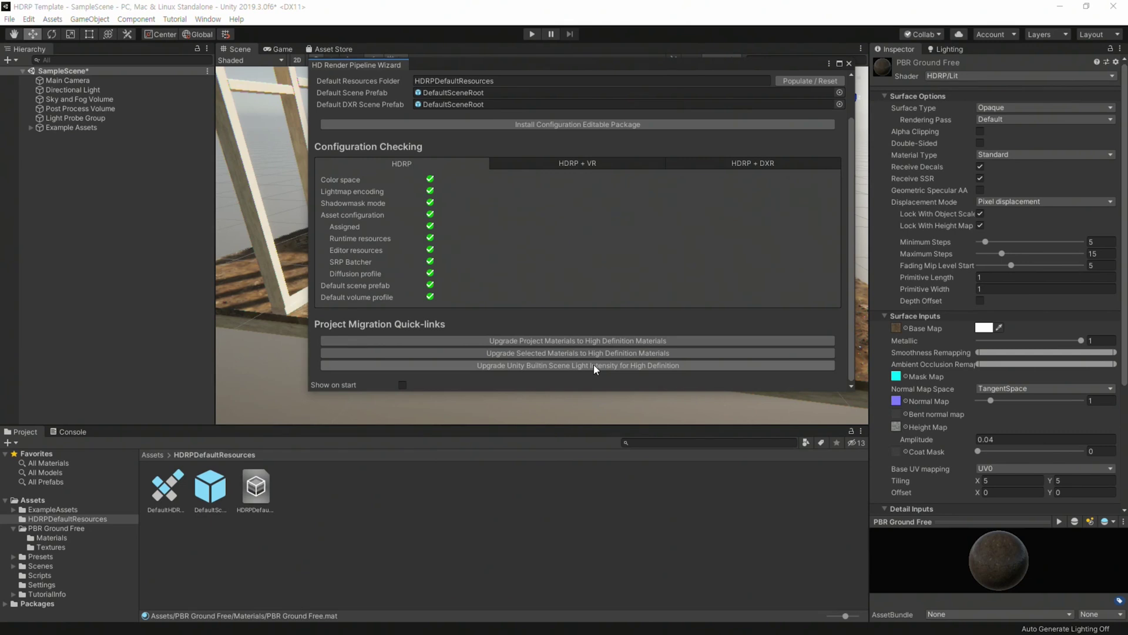
pyautogui.click(849, 64)
# Step: Save the modified SampleScene and create a new scene containing the default HDRP objects
pyautogui.keyDown('alt'); pyautogui.moveTo(506, 312); pyautogui.dragTo(558, 360); pyautogui.keyUp('alt')
pyautogui.press('w')
pyautogui.click(10, 18)
pyautogui.click(27, 33)
pyautogui.click(548, 347)
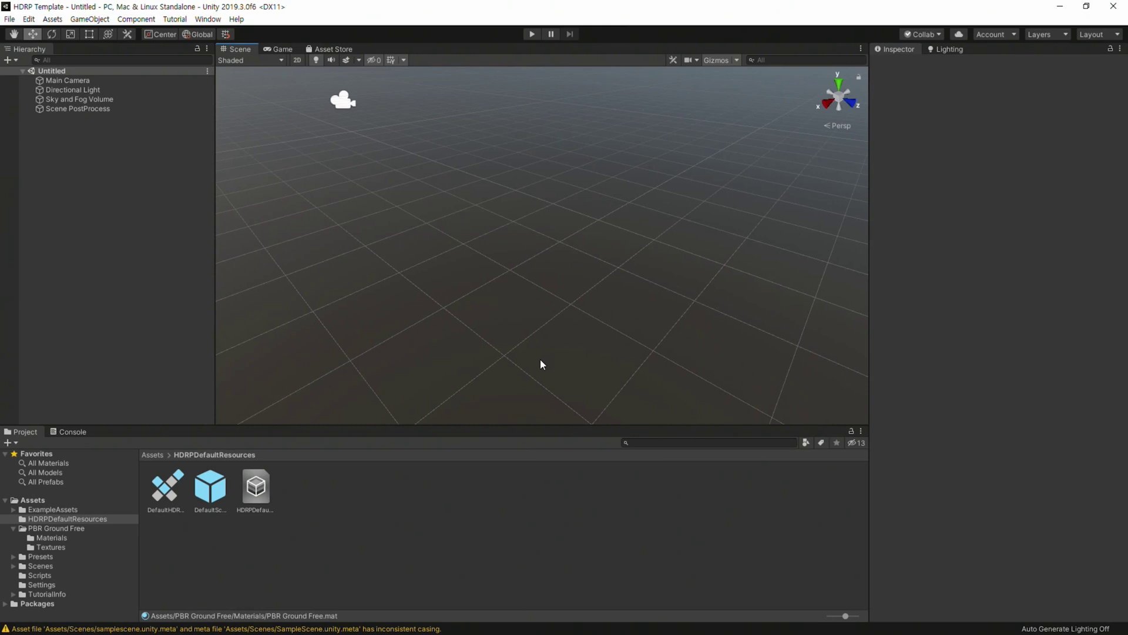
pyautogui.moveTo(538, 359); pyautogui.dragTo(404, 299, button='right')
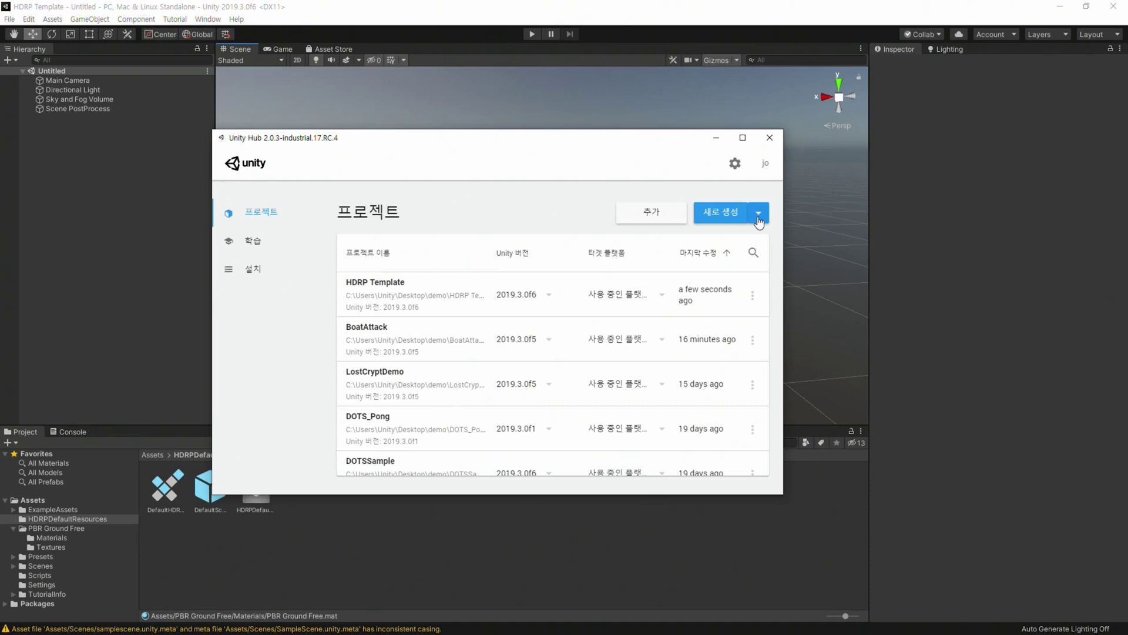
# Step: Create a new 3D template project named HDRP Manual with Unity version 2019.3.0f6
pyautogui.click(759, 214)
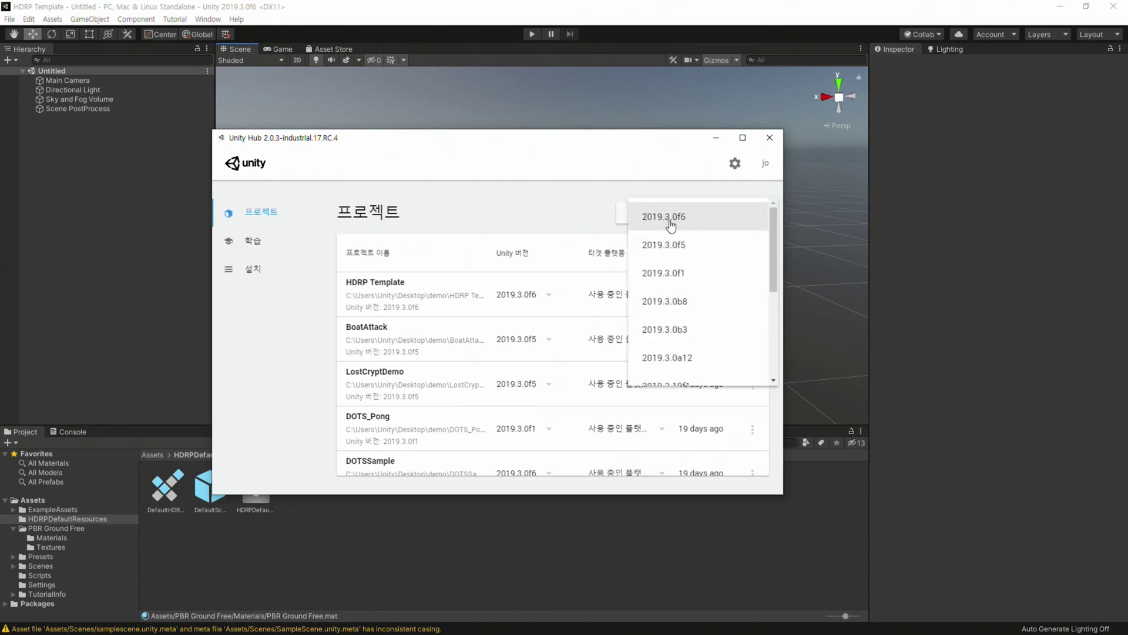
pyautogui.click(671, 219)
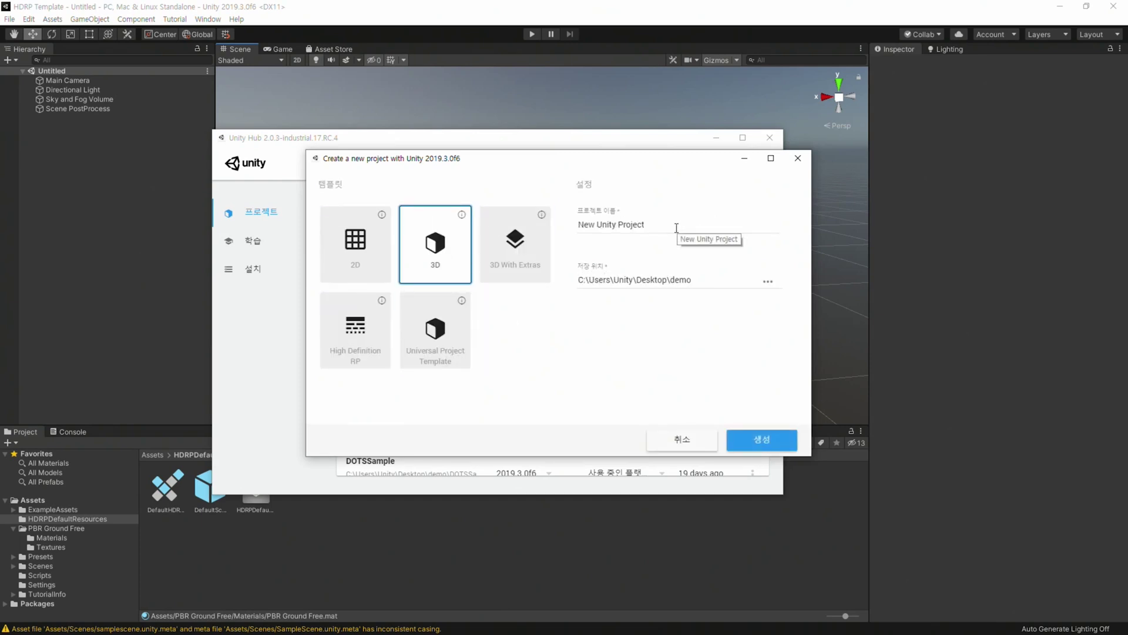
pyautogui.moveTo(670, 226); pyautogui.dragTo(523, 222)
pyautogui.press('BackSpace')
pyautogui.write('HDRP Manual')
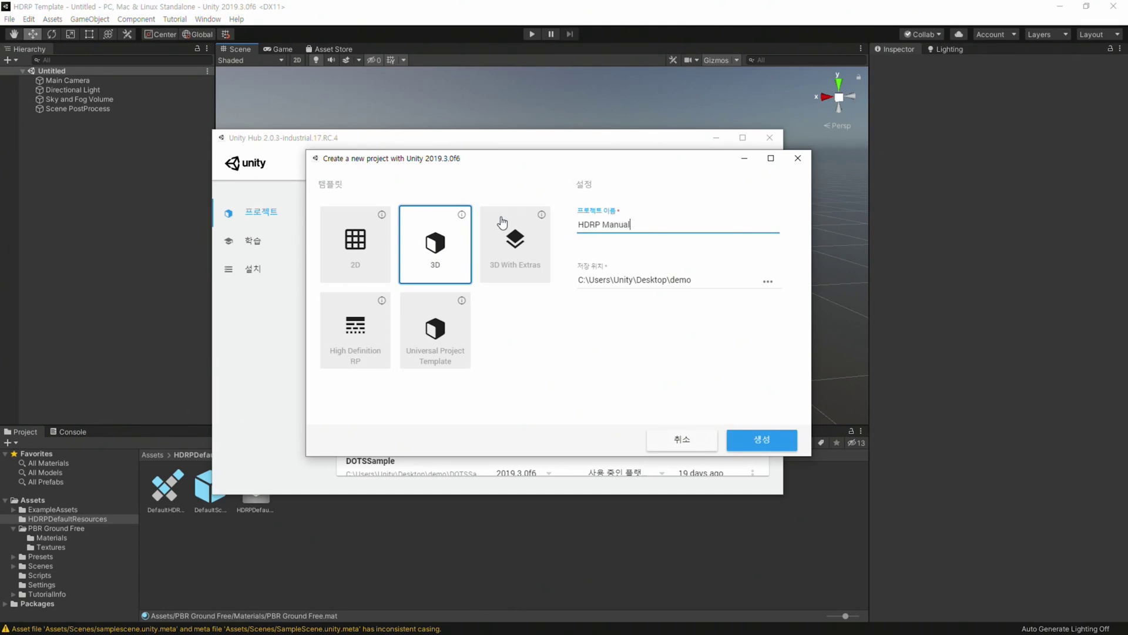
pyautogui.click(775, 442)
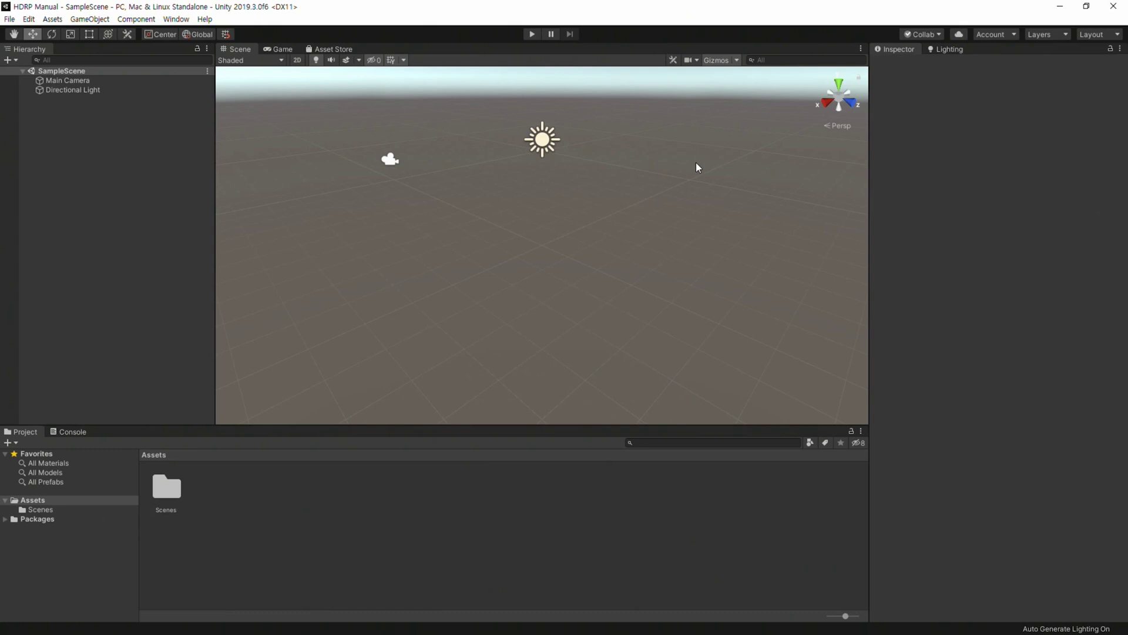
# Step: Open the Package Manager, browse the package list and search it for "high", then clear the search
pyautogui.click(176, 19)
pyautogui.click(245, 92)
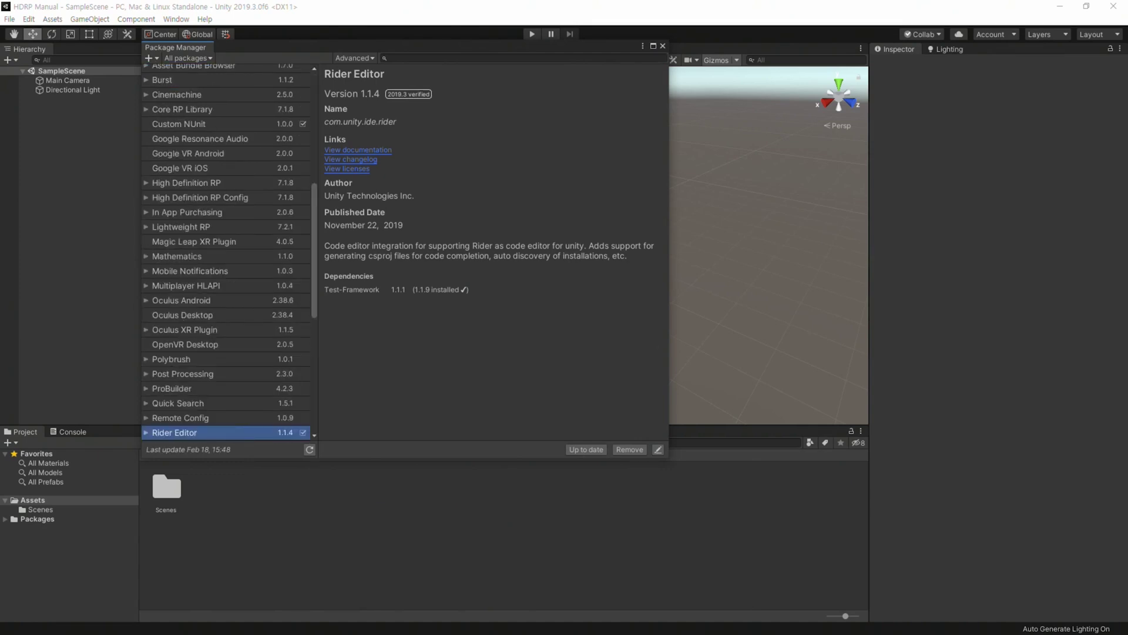
pyautogui.scroll(-2, 205, 247)
pyautogui.scroll(-2, 205, 249)
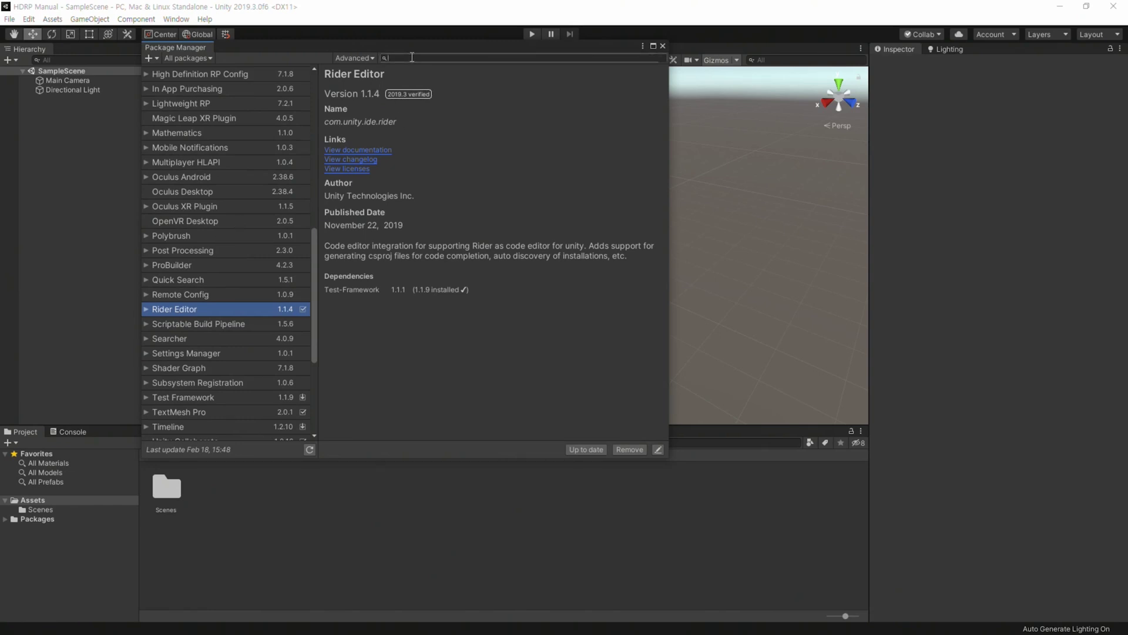
pyautogui.write('h')
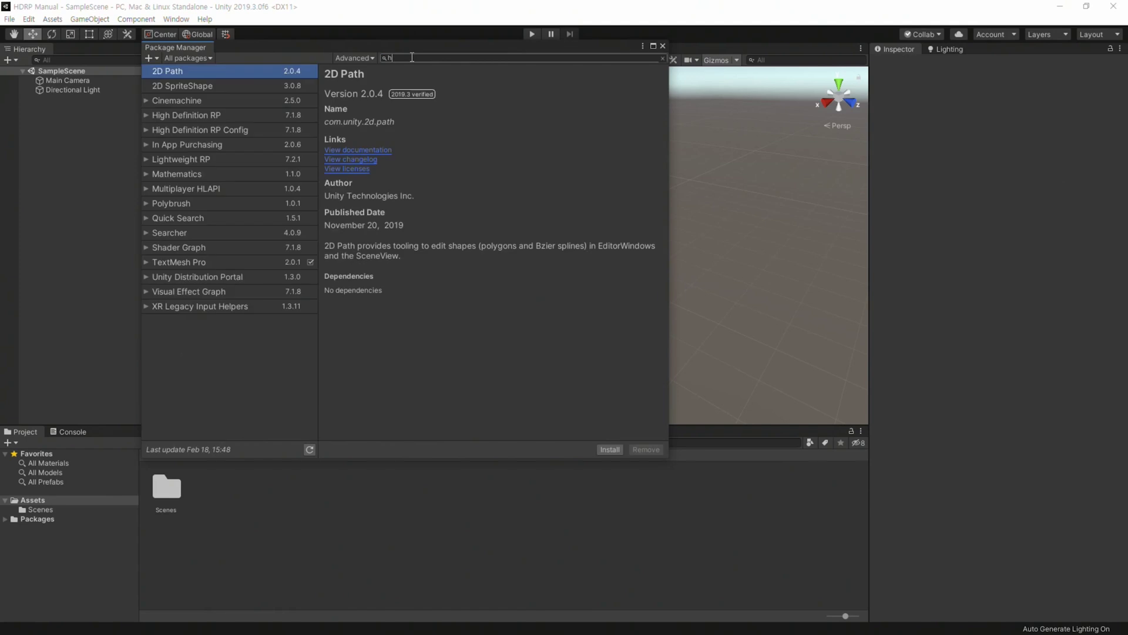
pyautogui.write('drpigh')
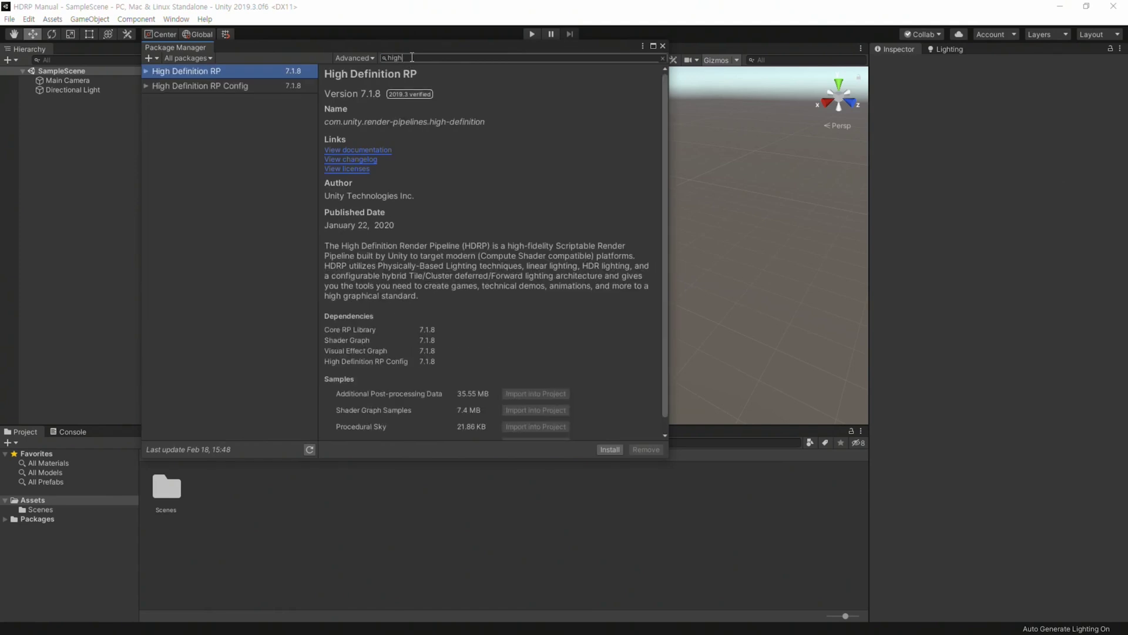
pyautogui.press('BackSpace')
pyautogui.press('BackSpace')
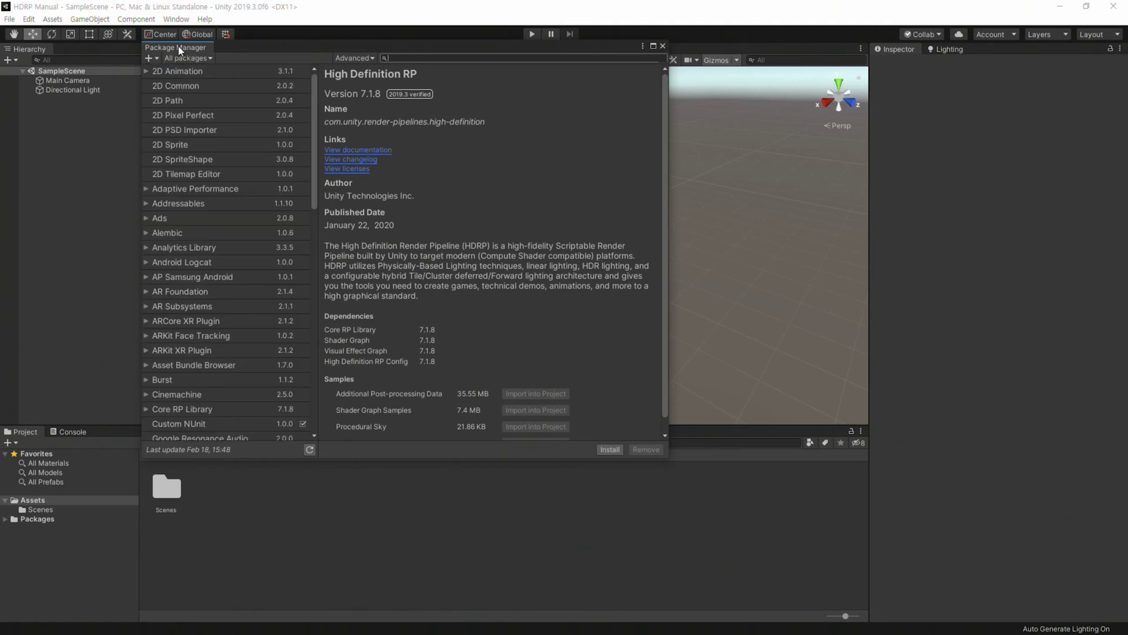
# Step: Show all packages and install High Definition RP version 7.1.8 in the project
pyautogui.click(209, 58)
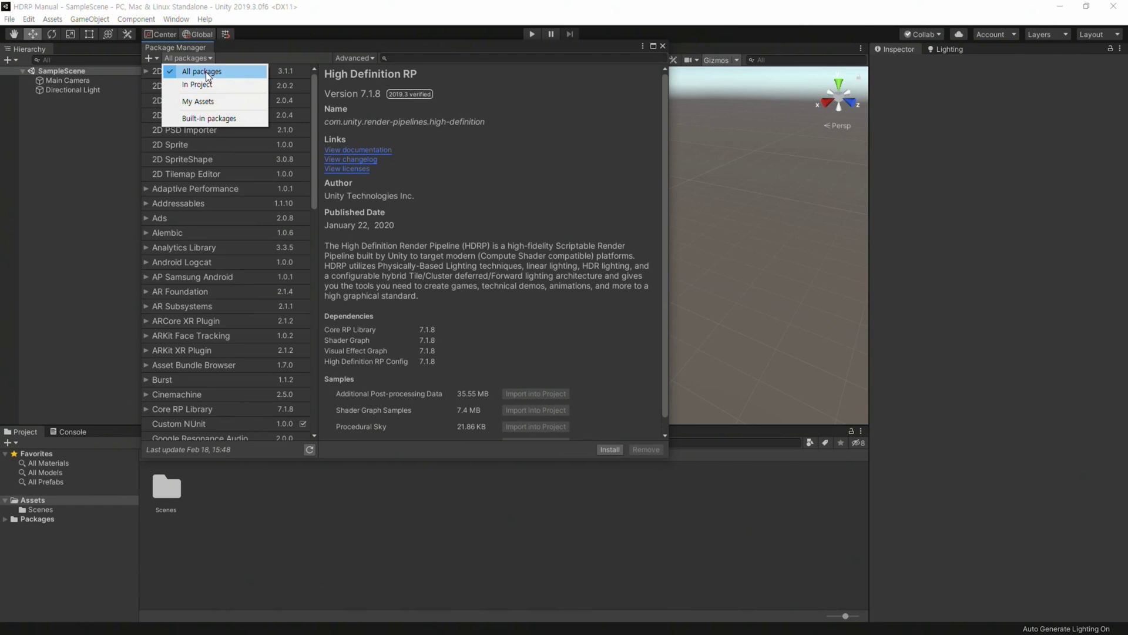
pyautogui.click(207, 73)
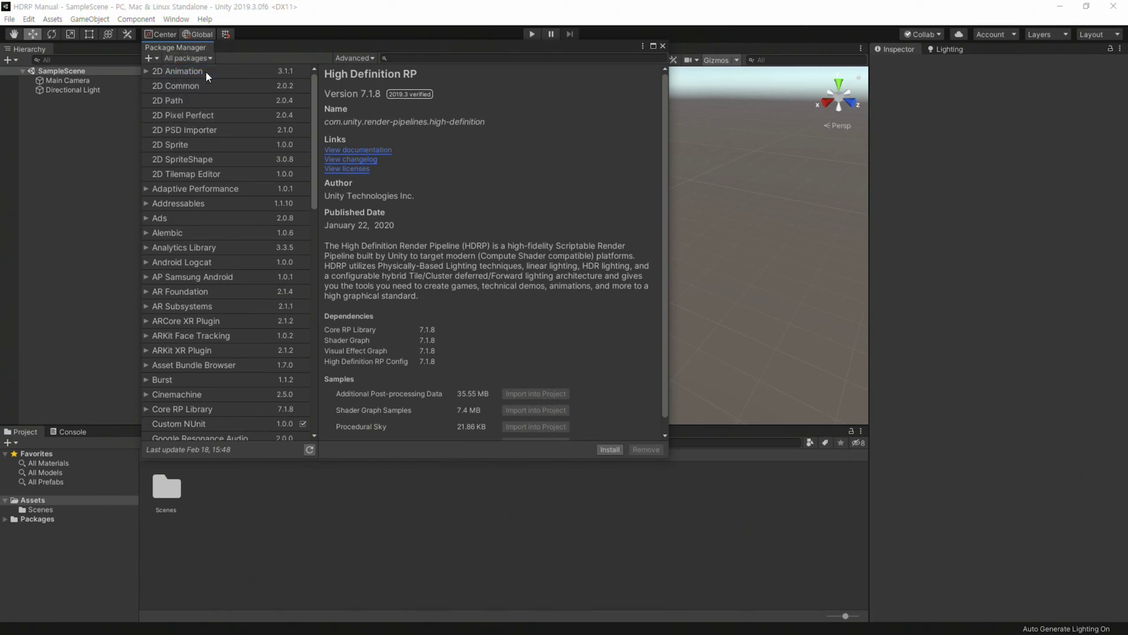
pyautogui.scroll(-5, 219, 303)
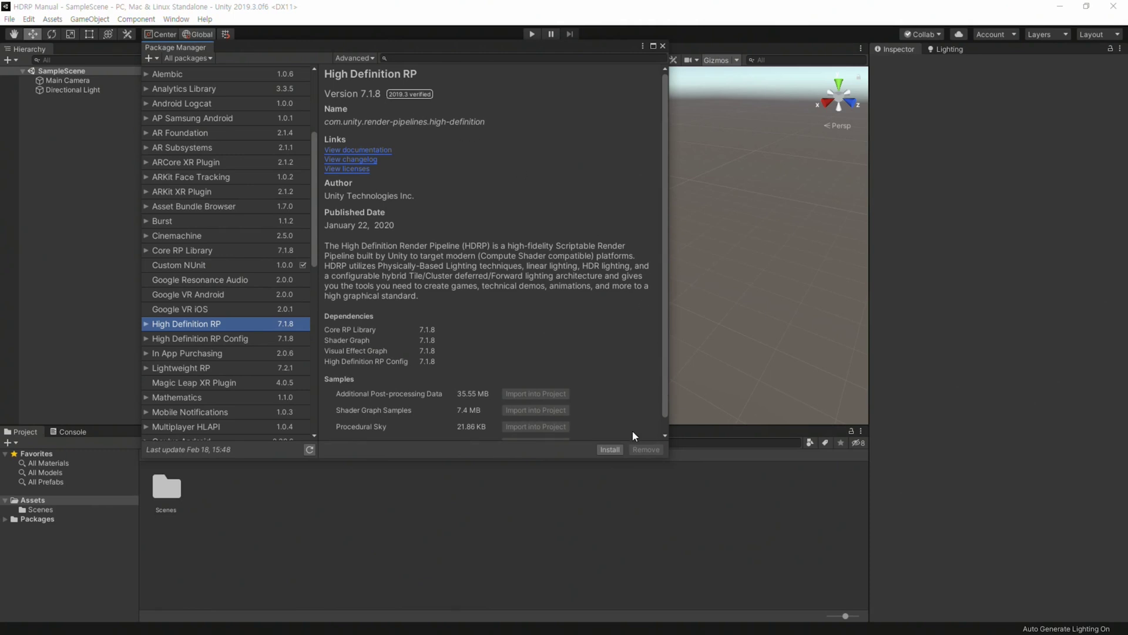
pyautogui.click(604, 450)
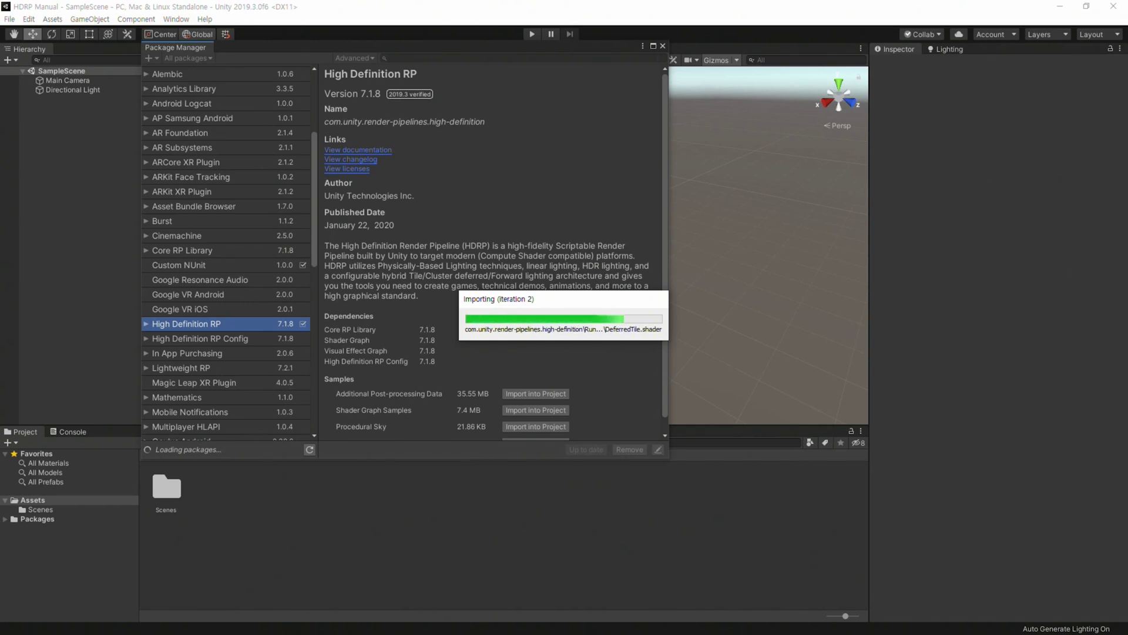
# Step: Check the Scriptable Render Pipeline assignment in the project's Graphics settings
pyautogui.click(28, 19)
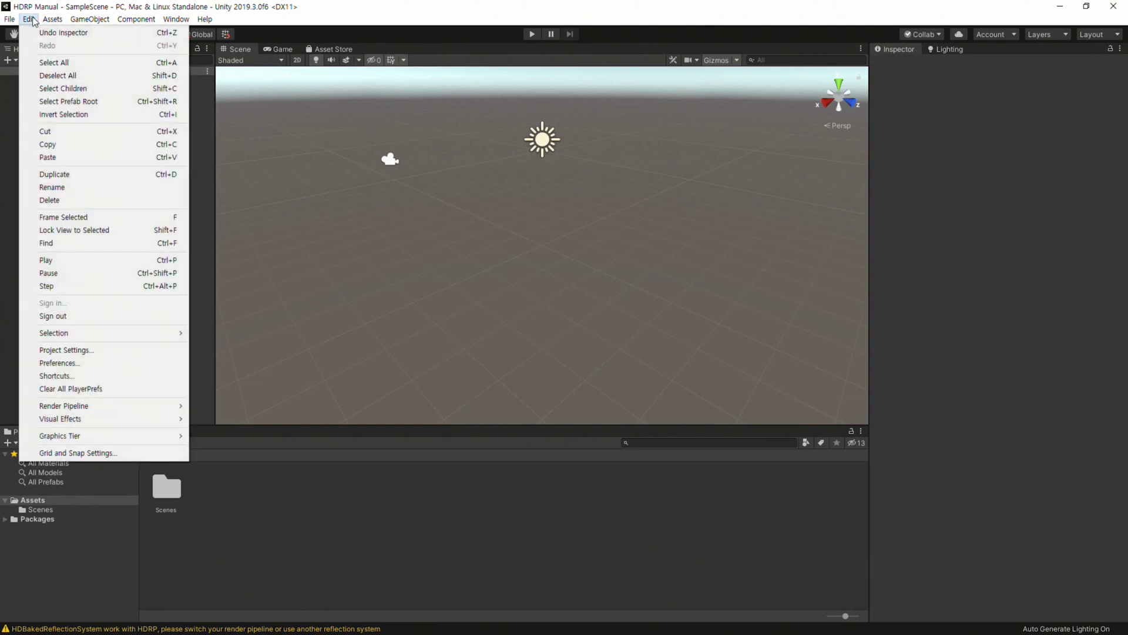
pyautogui.click(57, 350)
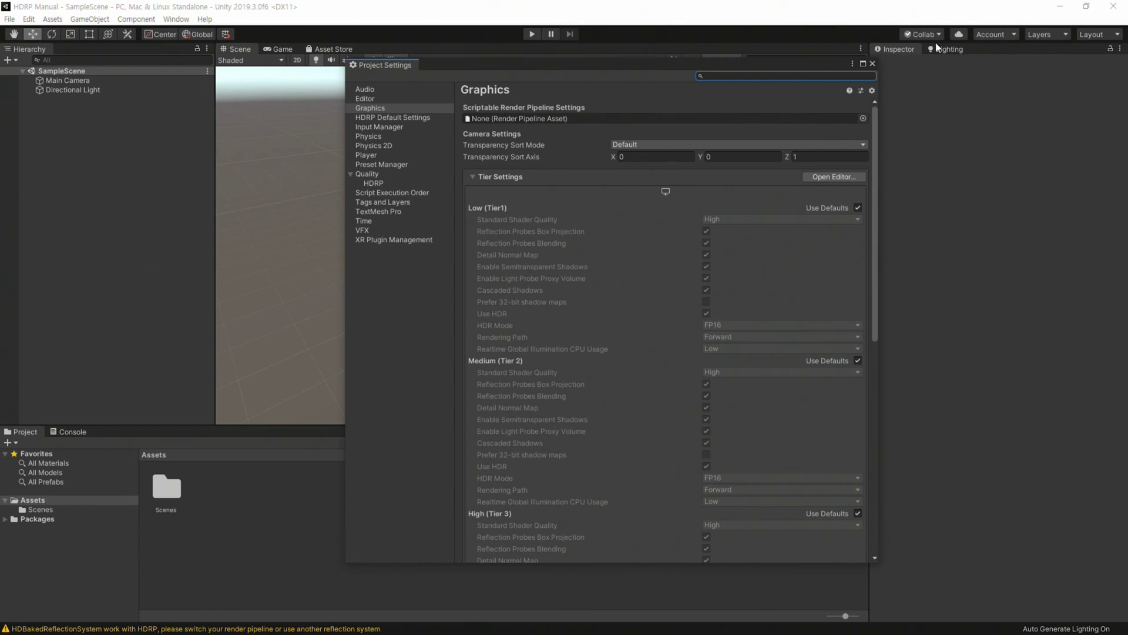
pyautogui.click(872, 63)
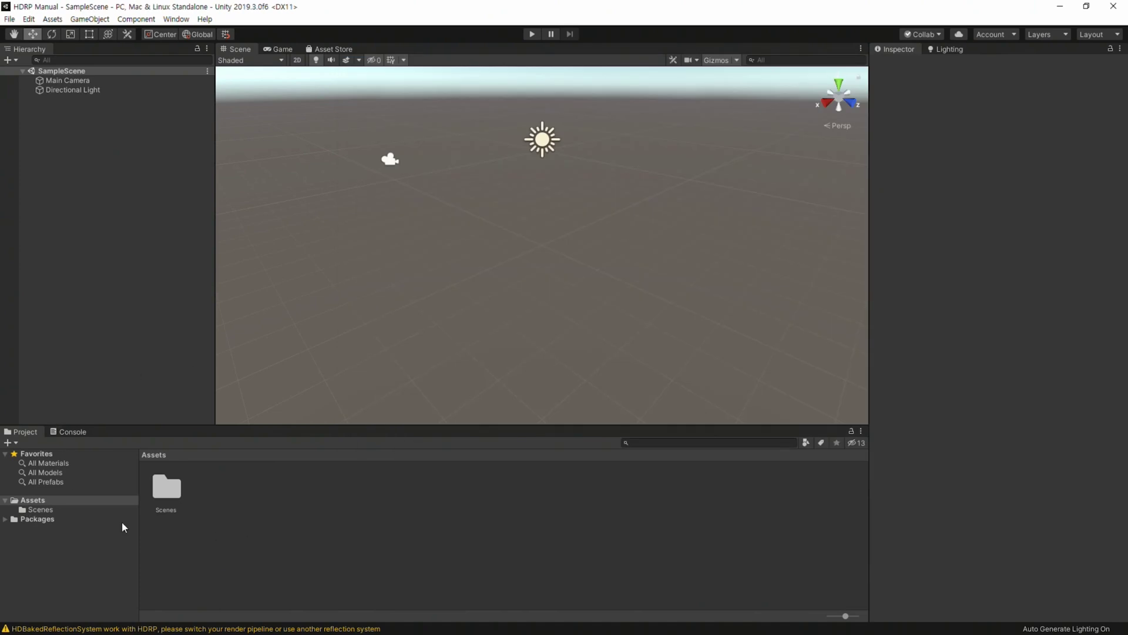
# Step: Create a folder named Setting in the project's Assets folder
pyautogui.click(203, 492)
pyautogui.rightClick(210, 497)
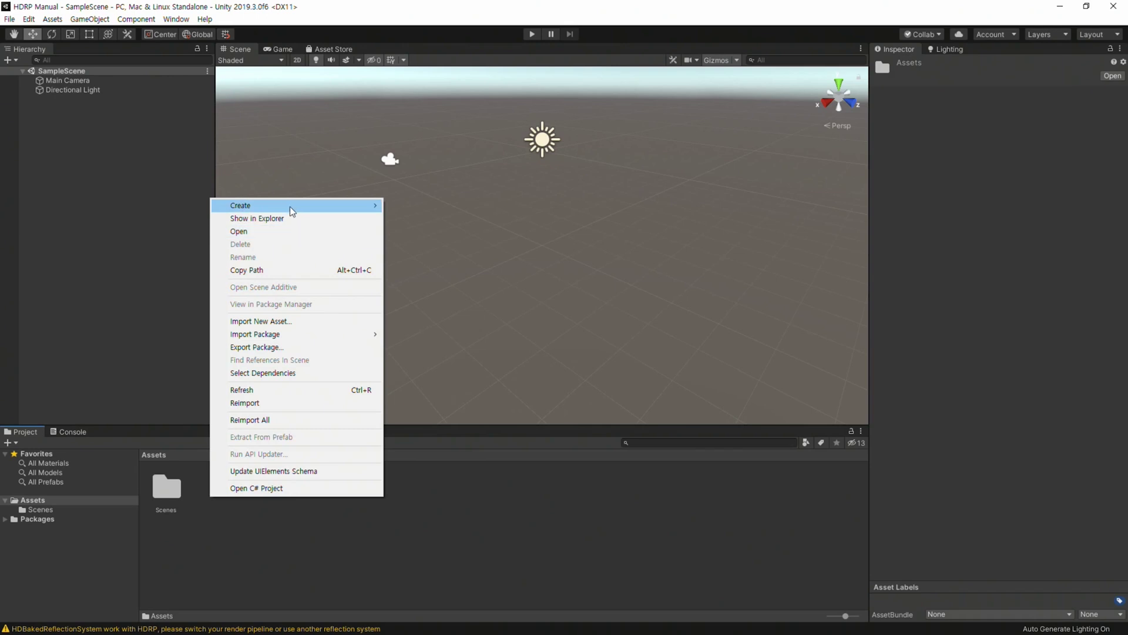
pyautogui.moveTo(290, 205)
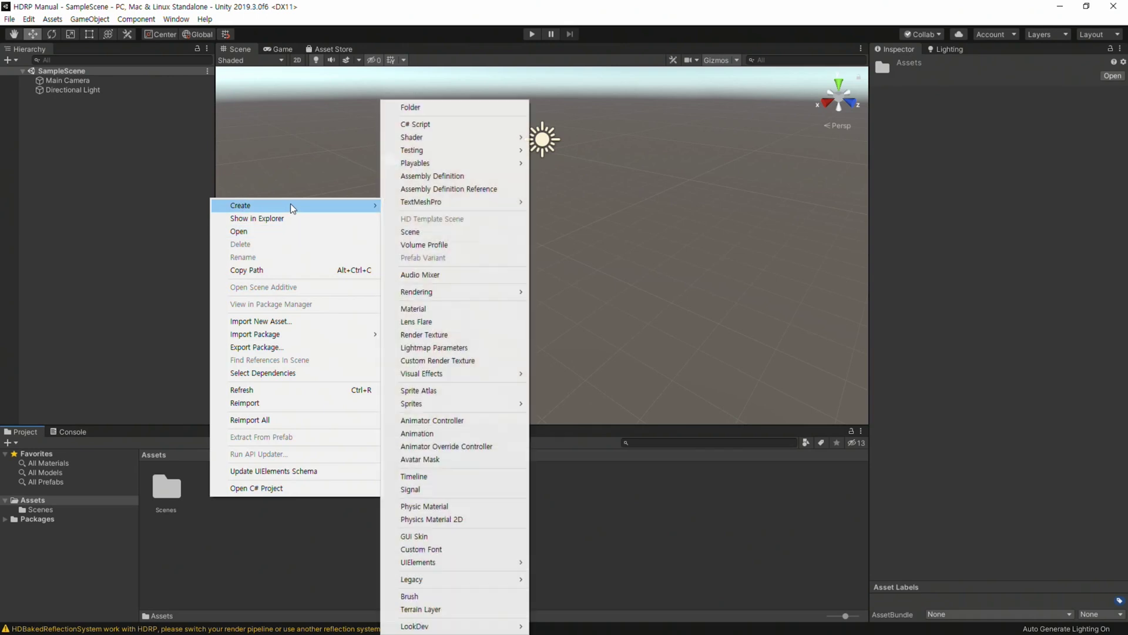
pyautogui.click(453, 106)
pyautogui.write('Setting')
pyautogui.press('Return')
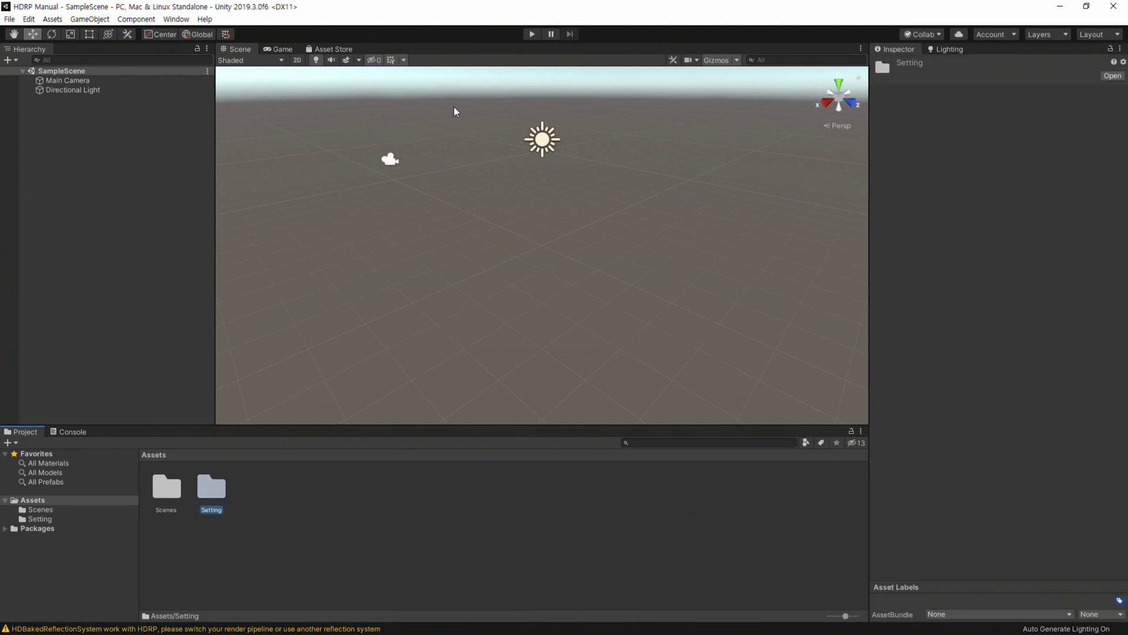
# Step: Create a High Definition Render Pipeline Asset with its default name inside the Setting folder
pyautogui.doubleClick(212, 486)
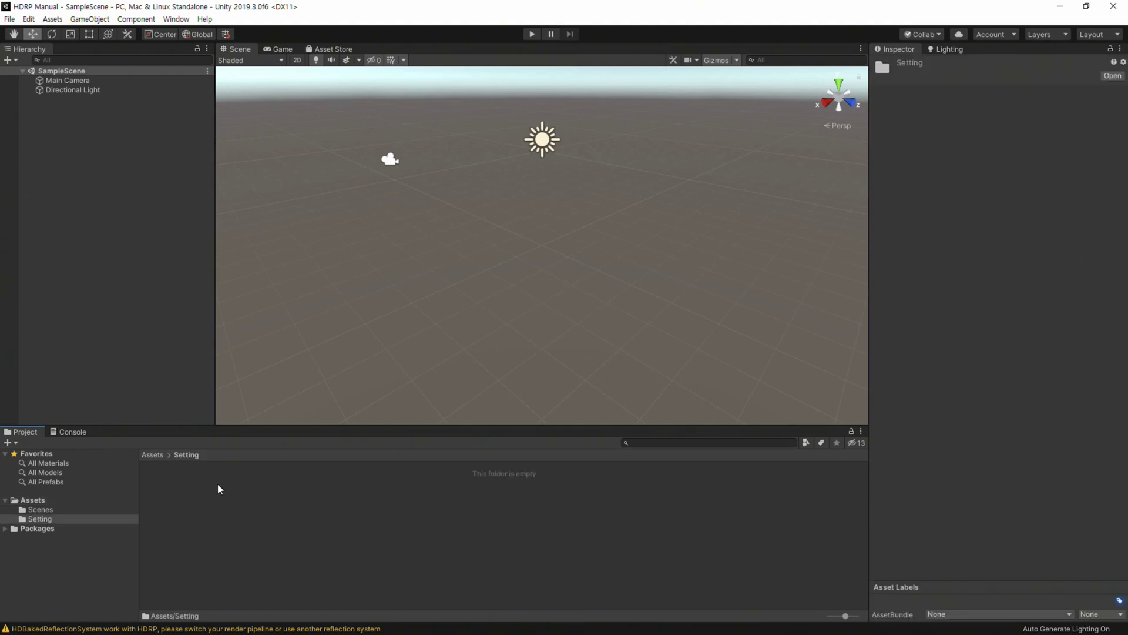
pyautogui.rightClick(214, 489)
pyautogui.moveTo(314, 199)
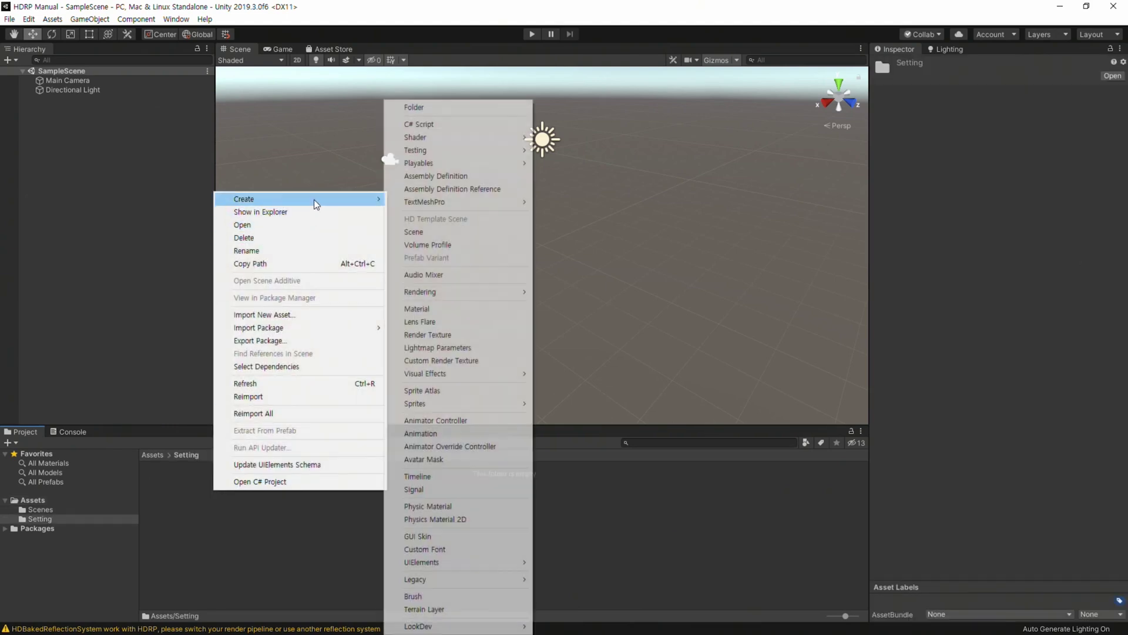
pyautogui.moveTo(506, 293)
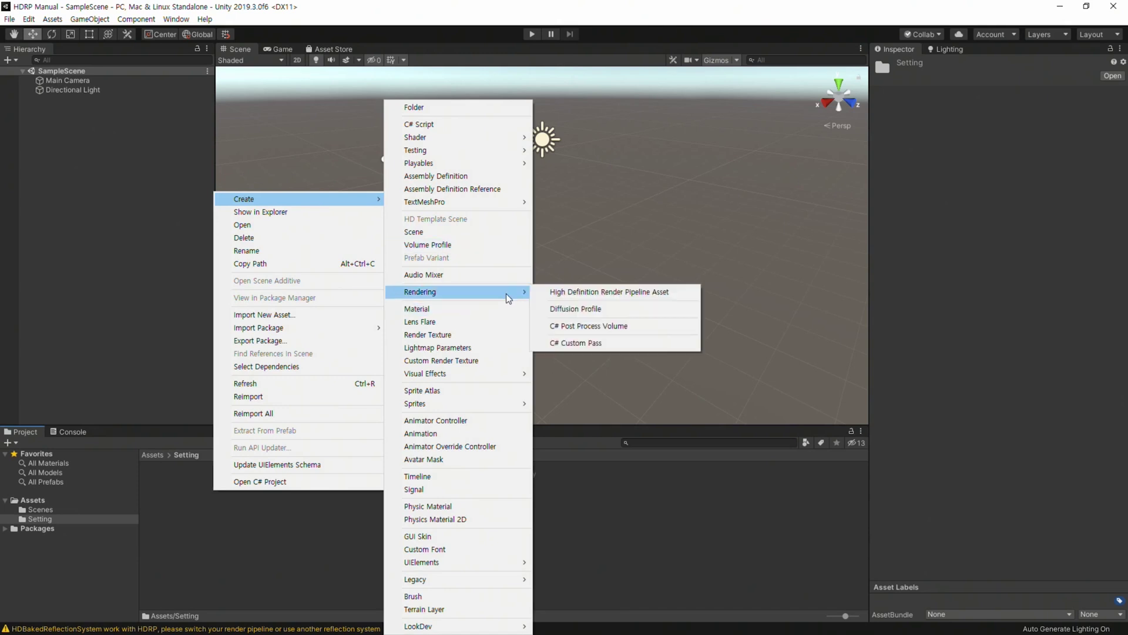
pyautogui.click(567, 292)
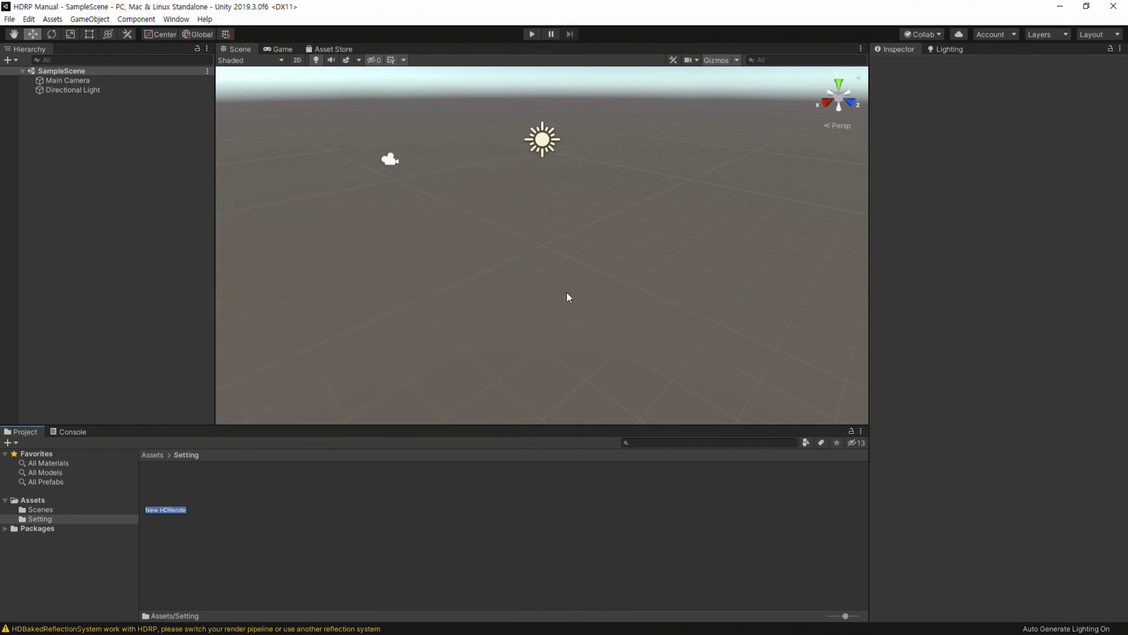
pyautogui.press('Return')
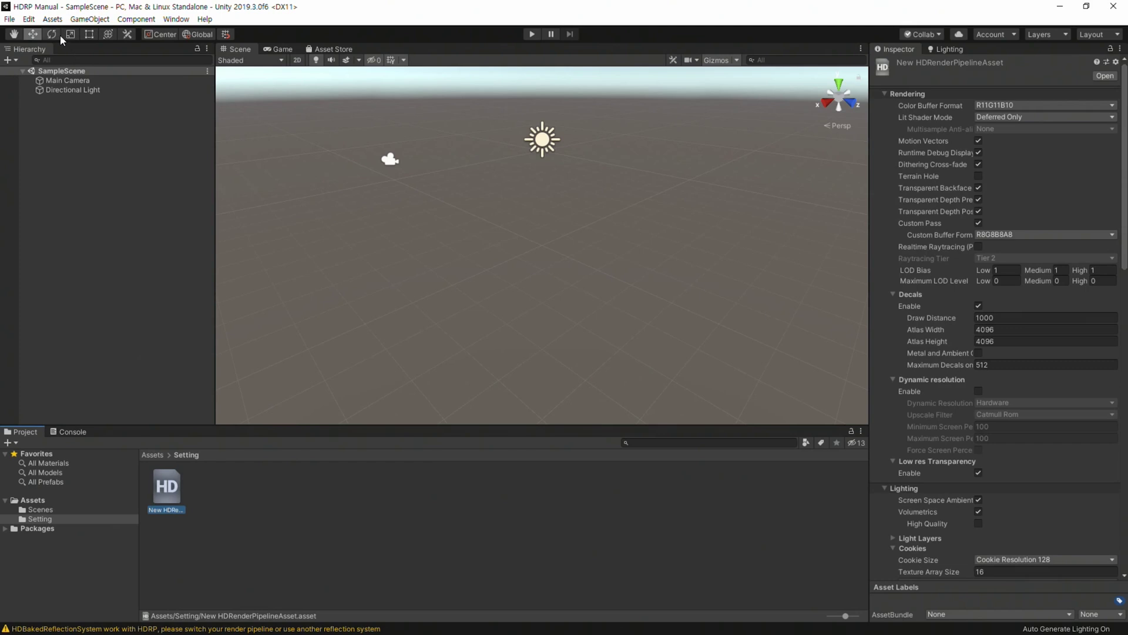
# Step: Assign New HDRenderPipelineAsset as the Scriptable Render Pipeline in the Graphics settings and look over the asset's rendering and lighting properties
pyautogui.click(28, 19)
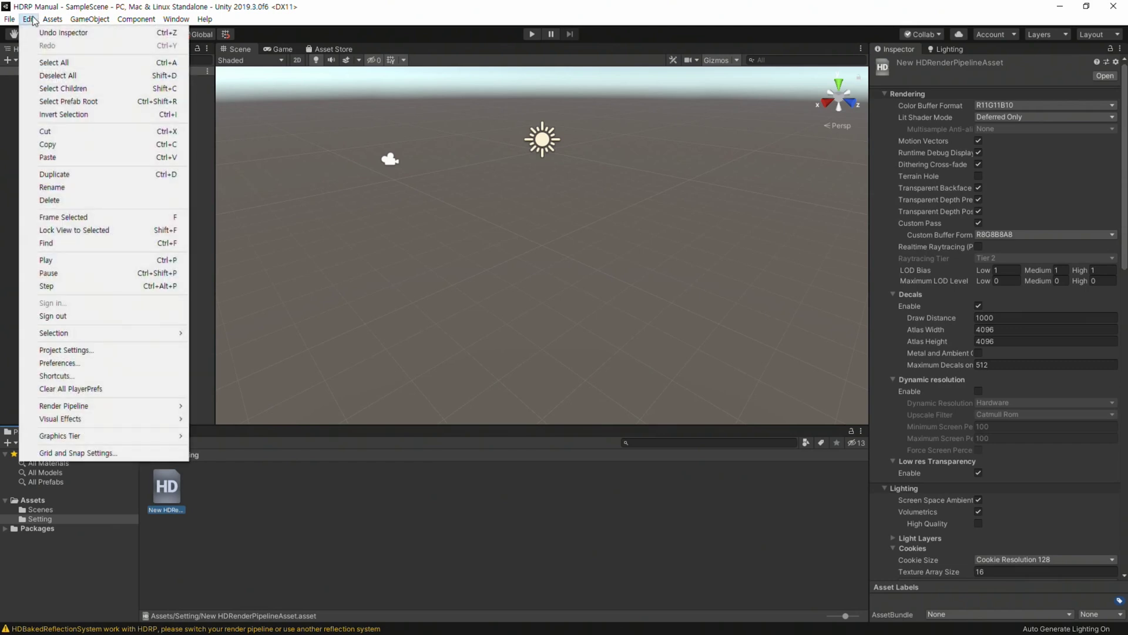
pyautogui.click(147, 351)
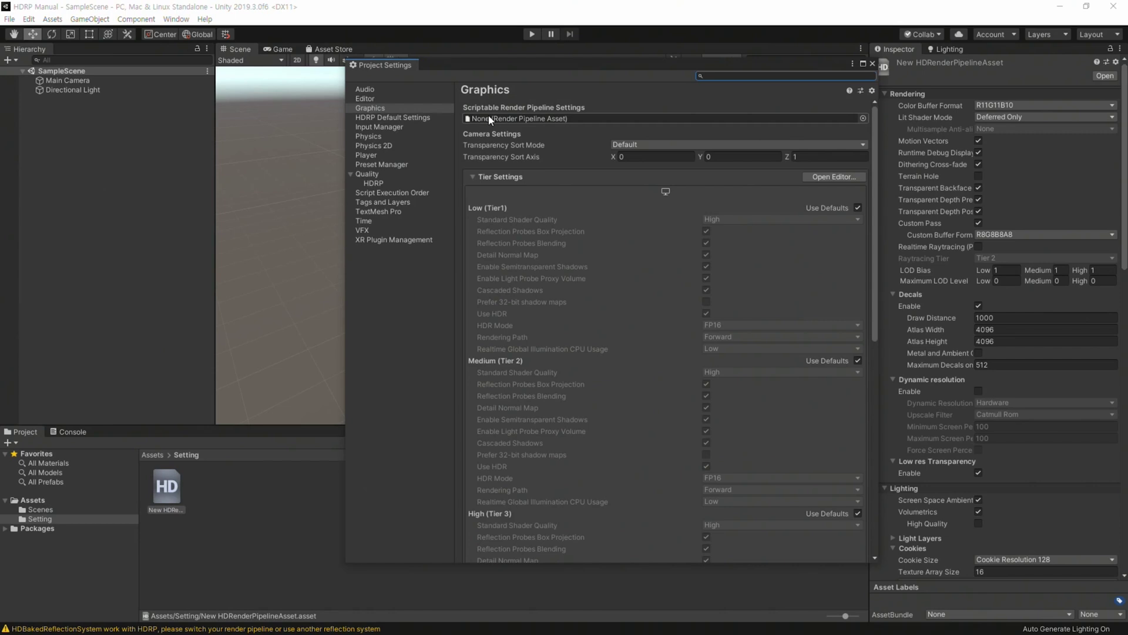
pyautogui.click(863, 118)
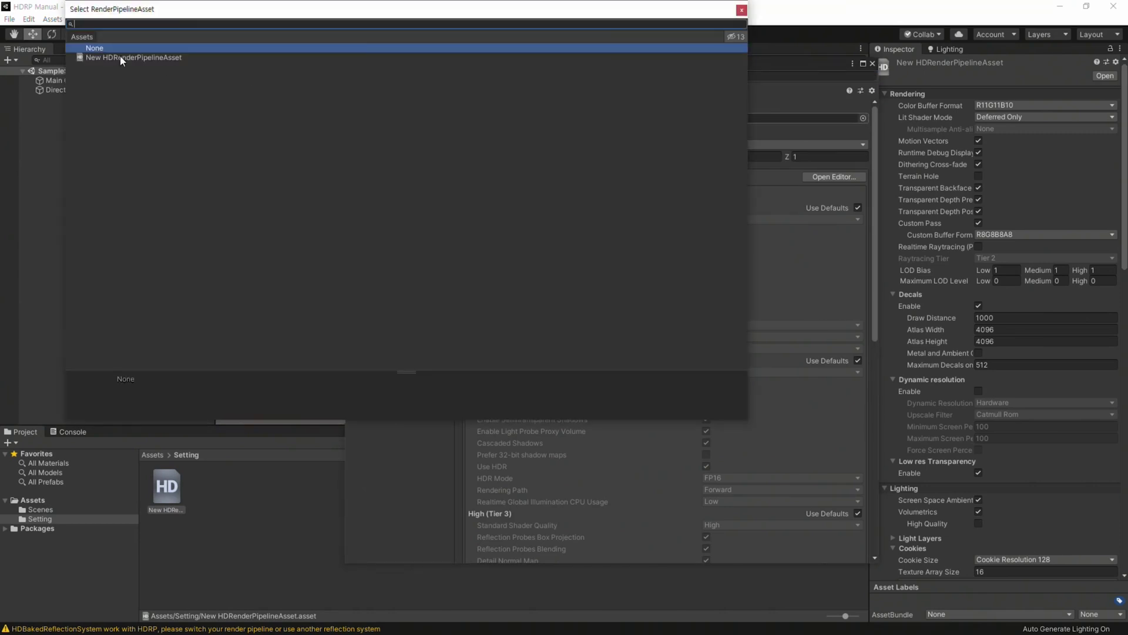
pyautogui.doubleClick(120, 56)
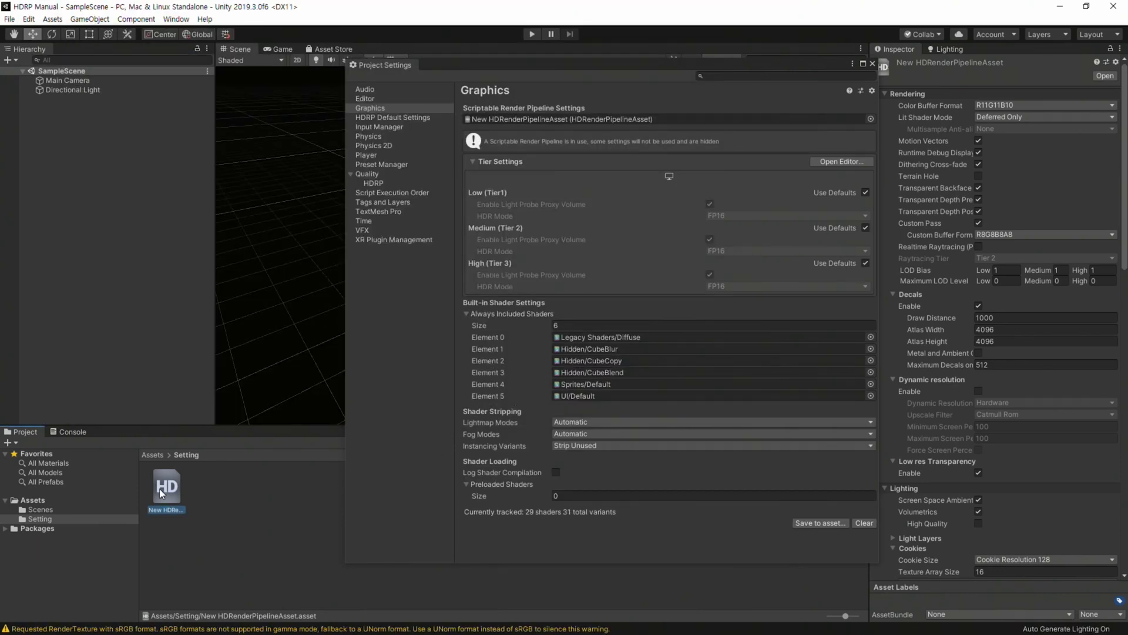
pyautogui.moveTo(158, 490); pyautogui.dragTo(481, 118)
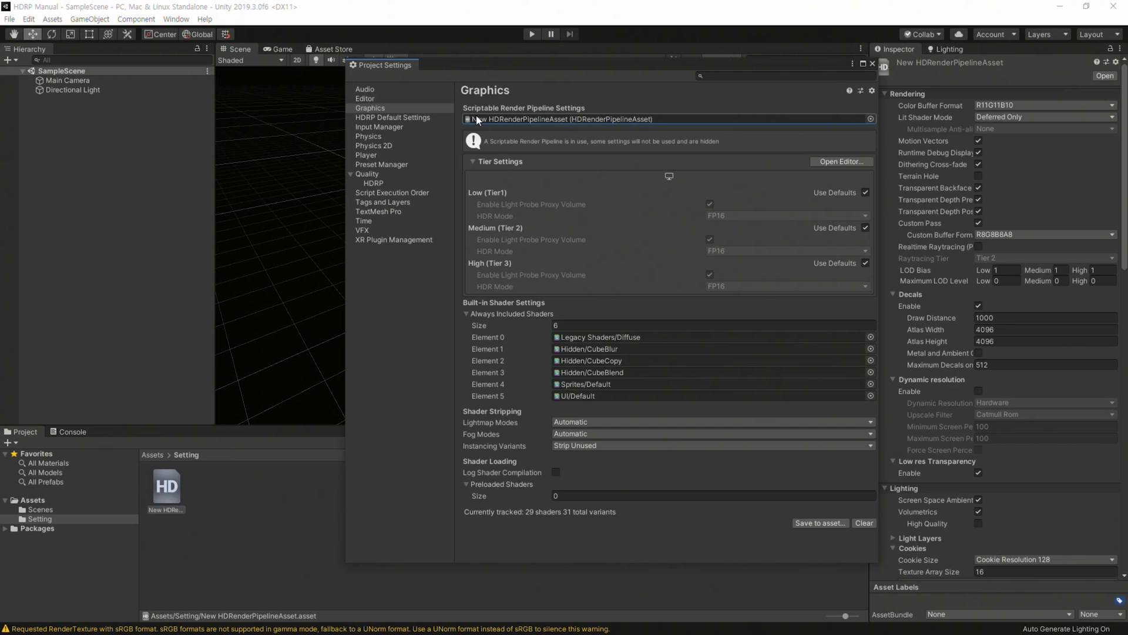
pyautogui.moveTo(814, 61); pyautogui.dragTo(739, 56)
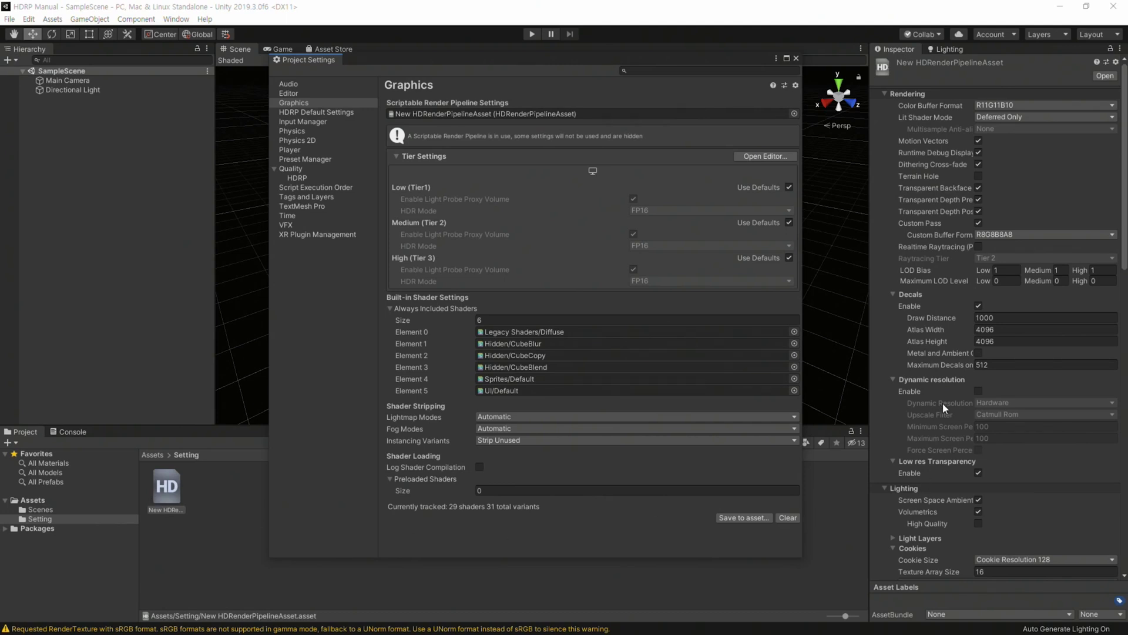
pyautogui.scroll(-6, 943, 388)
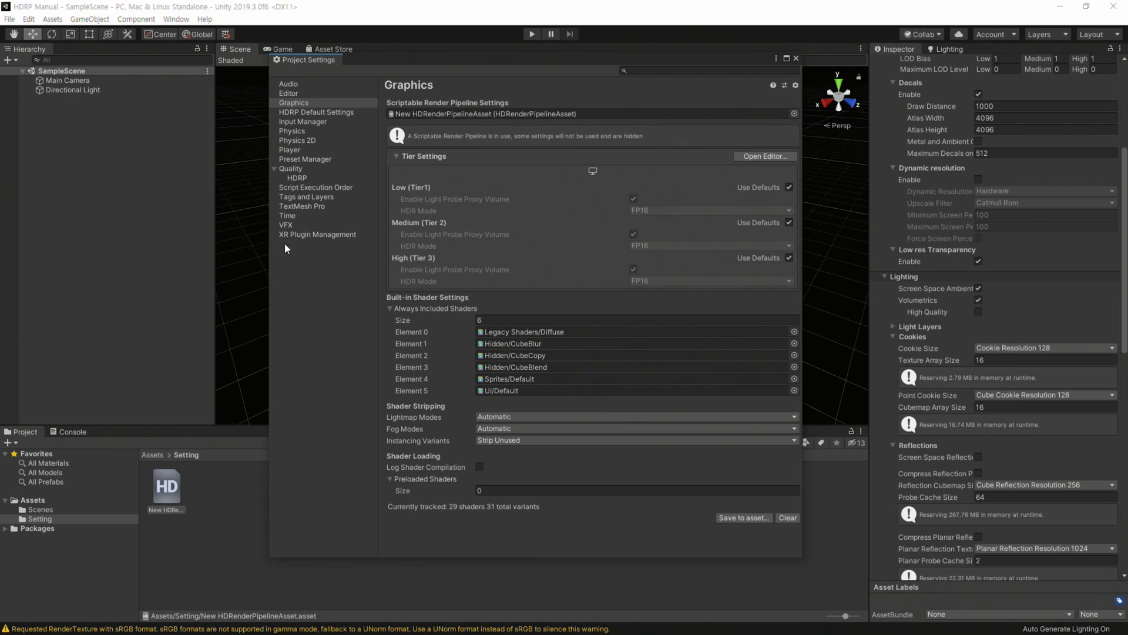
# Step: Set the project's Color Space to Linear in the Player settings and close the Project Settings
pyautogui.click(293, 150)
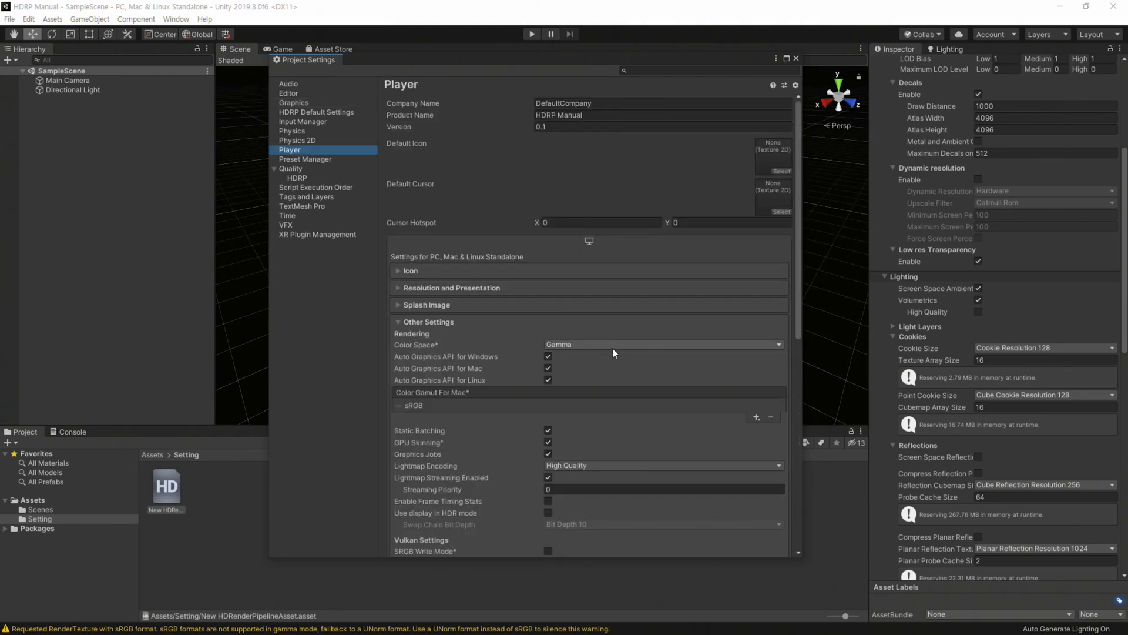
pyautogui.click(595, 348)
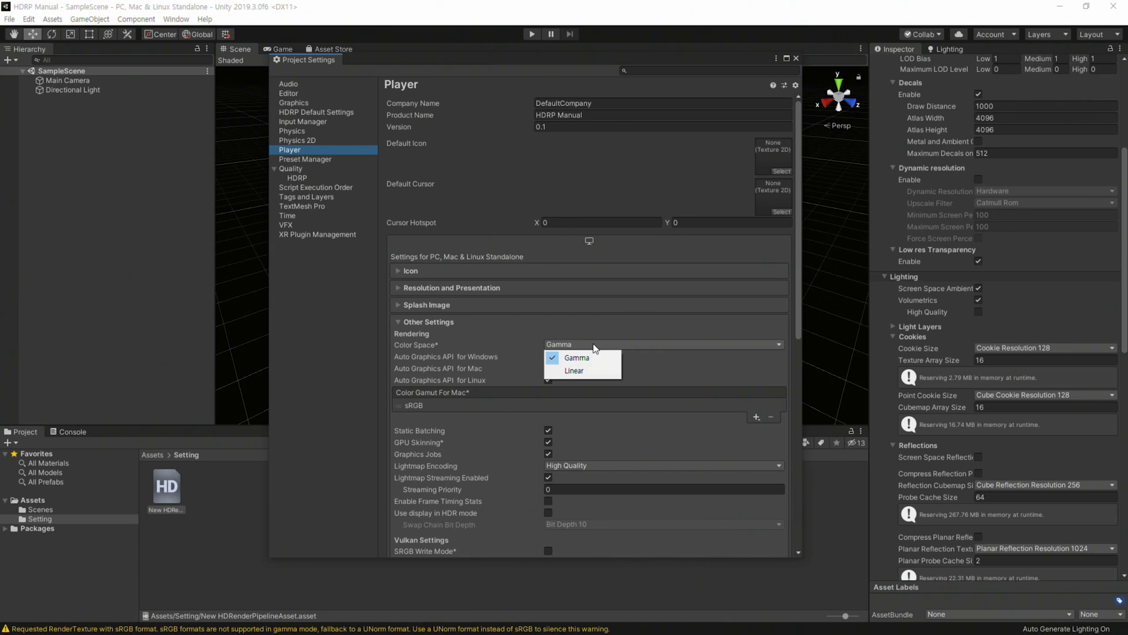
pyautogui.click(582, 369)
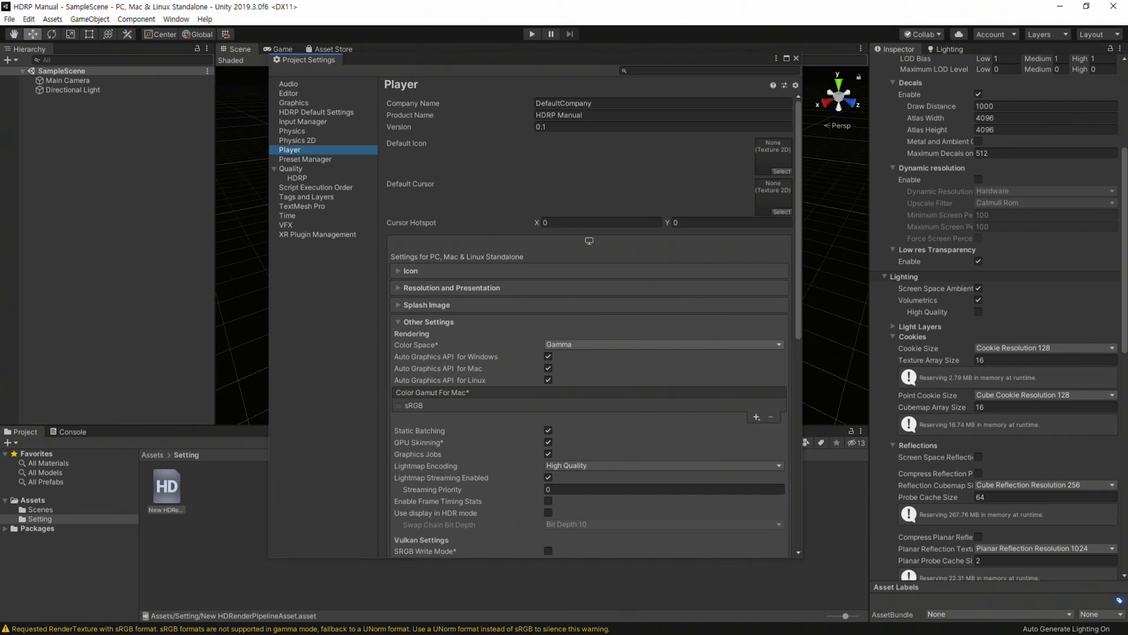
pyautogui.click(797, 58)
# Step: Fix all HDRP configuration issues with the HD Render Pipeline Wizard, letting it create the default scene prefab, and close the wizard
pyautogui.click(175, 19)
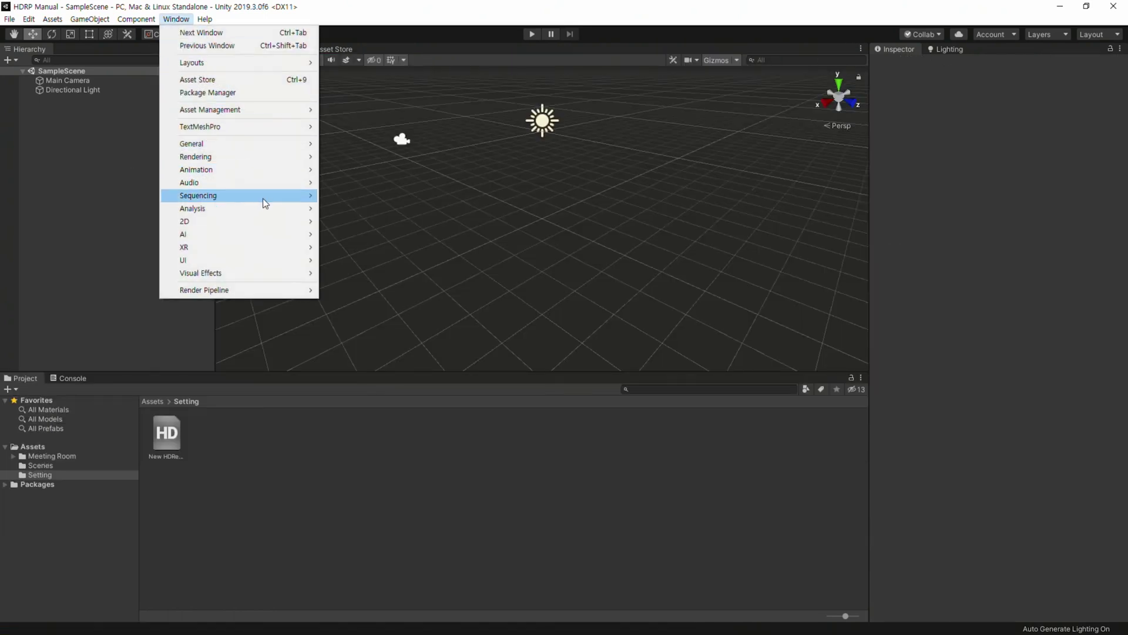
pyautogui.moveTo(270, 290)
pyautogui.click(339, 291)
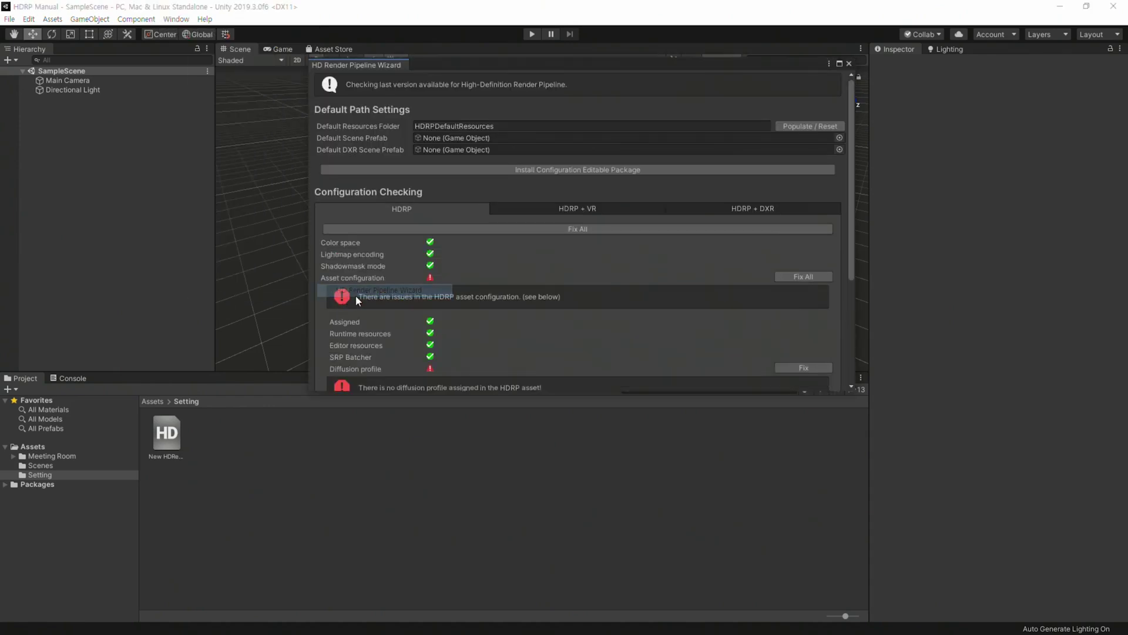
pyautogui.click(618, 228)
pyautogui.click(548, 346)
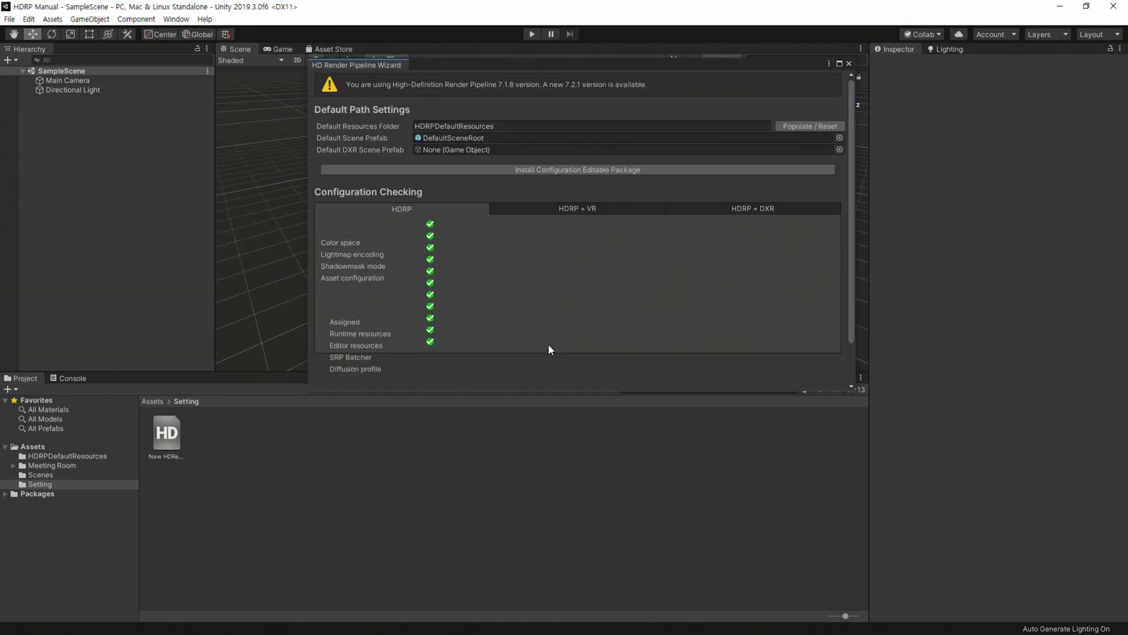
pyautogui.click(848, 63)
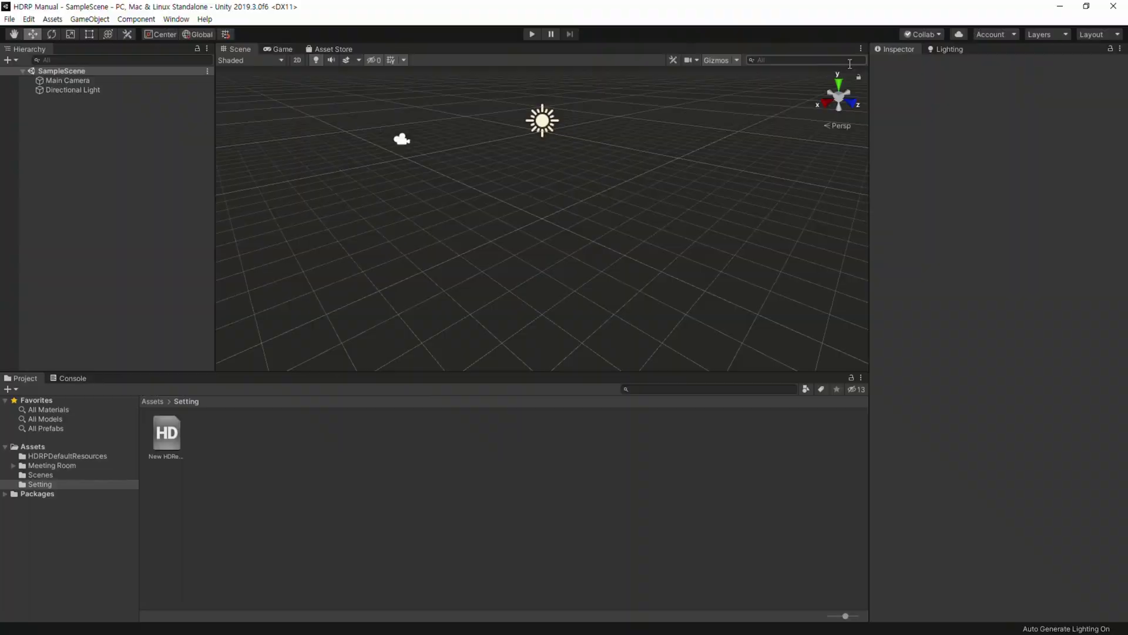